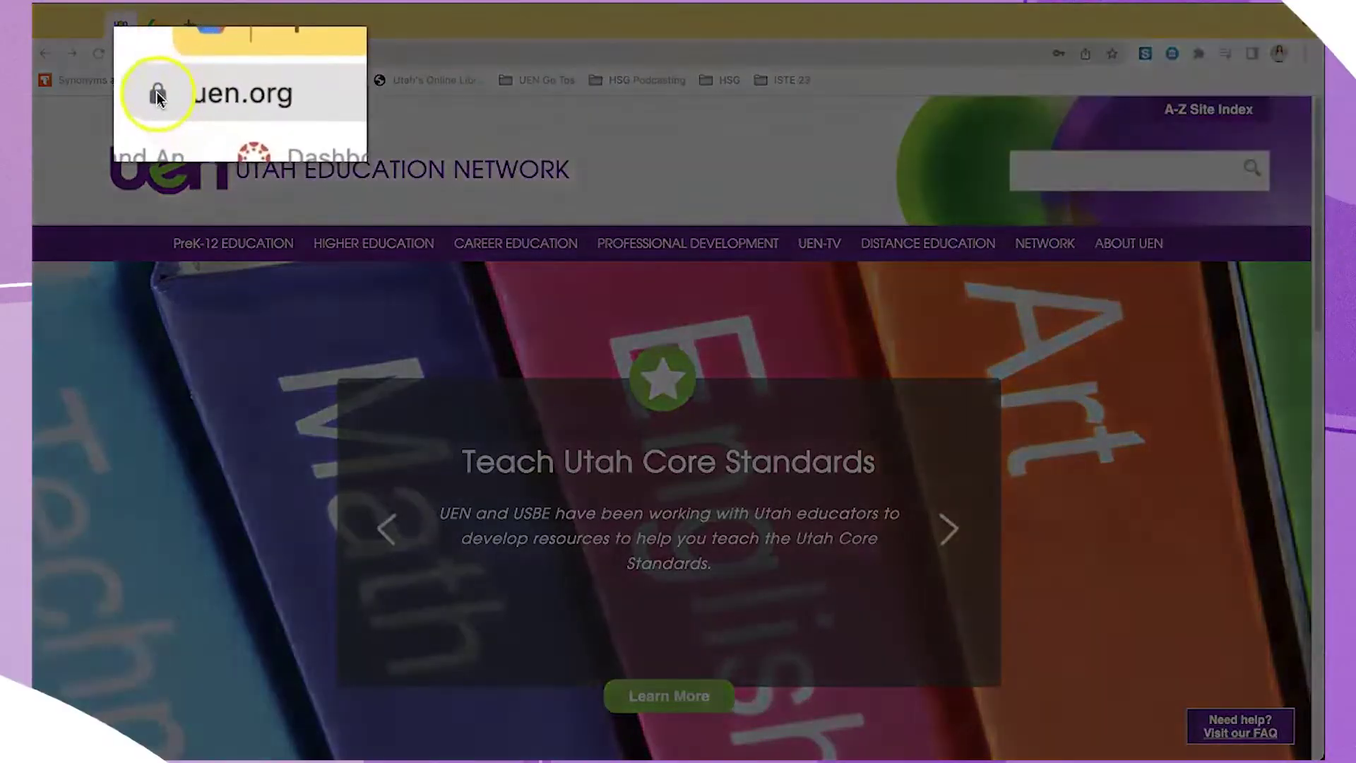
Scroll down through the UEN homepage's news and watch sections
{"action": "scroll", "coordinate": [190, 205], "scroll_direction": "down", "scroll_amount": 7}
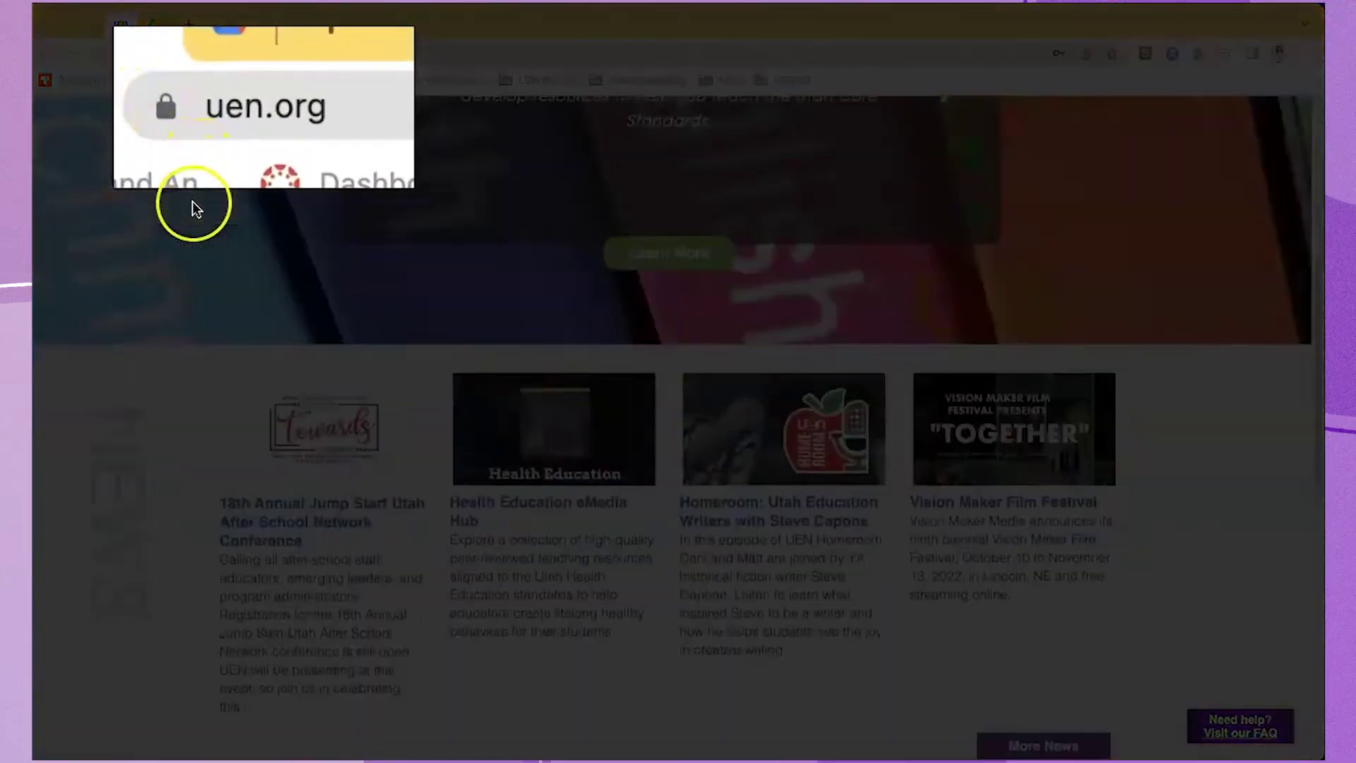
{"action": "scroll", "coordinate": [192, 207], "scroll_direction": "down", "scroll_amount": 4}
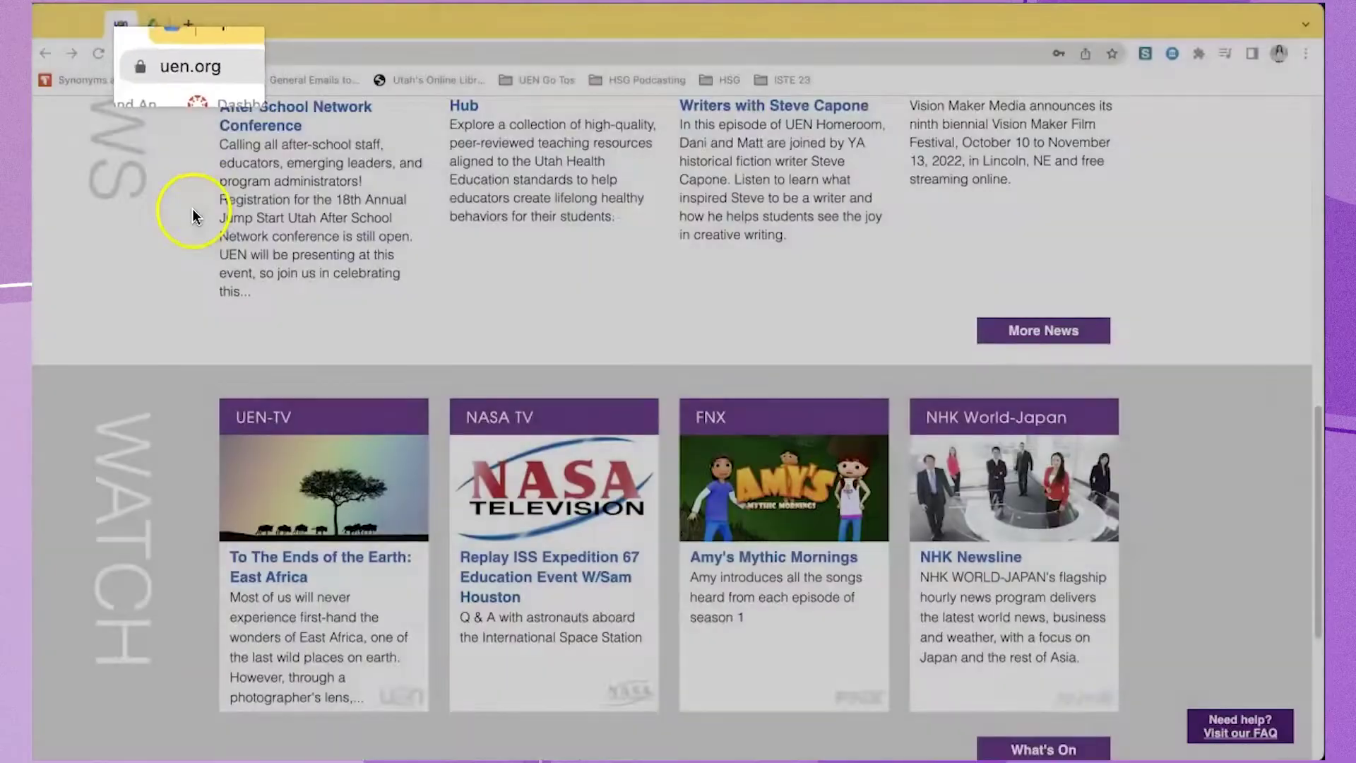
{"action": "scroll", "coordinate": [194, 212], "scroll_direction": "down", "scroll_amount": 3}
{"action": "scroll", "coordinate": [194, 216], "scroll_direction": "down", "scroll_amount": 2}
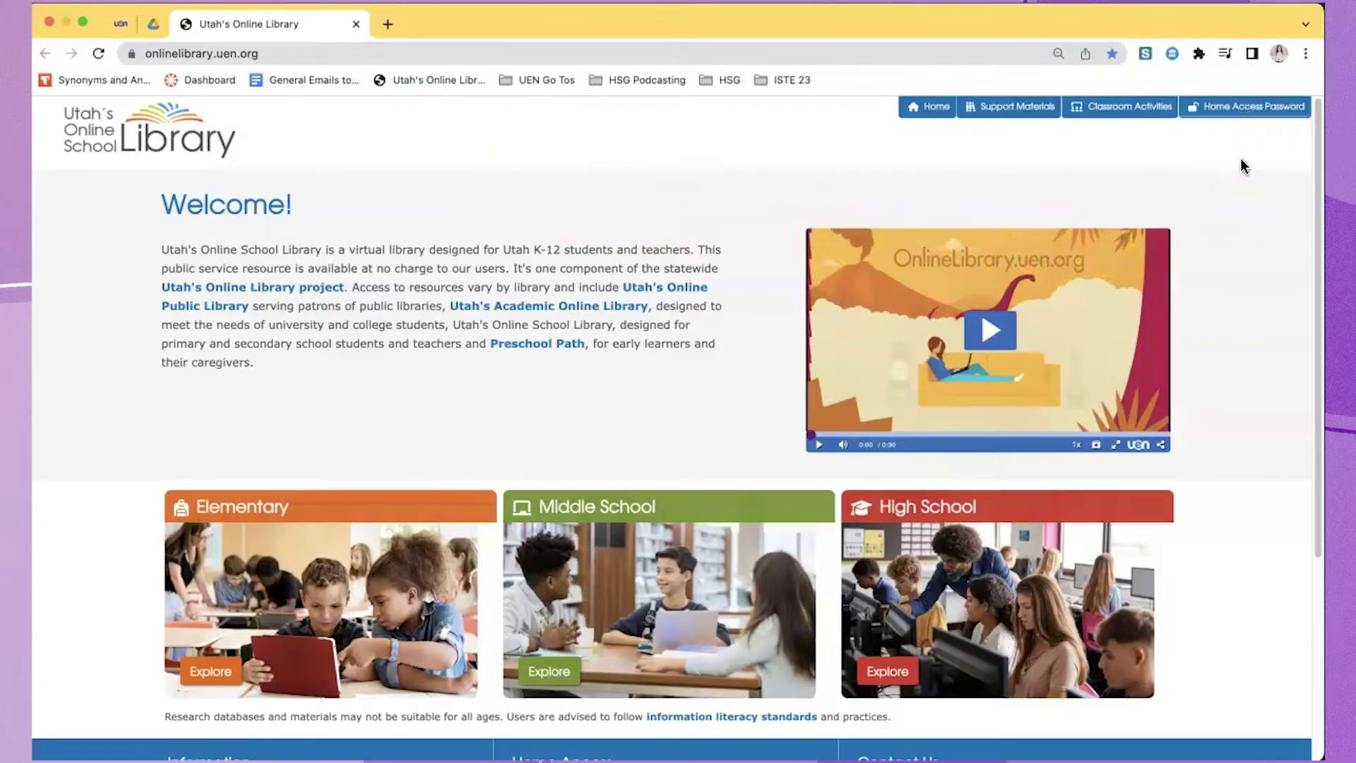
Scroll down and choose Explore on the High School card
{"action": "scroll", "coordinate": [1243, 260], "scroll_direction": "down", "scroll_amount": 2}
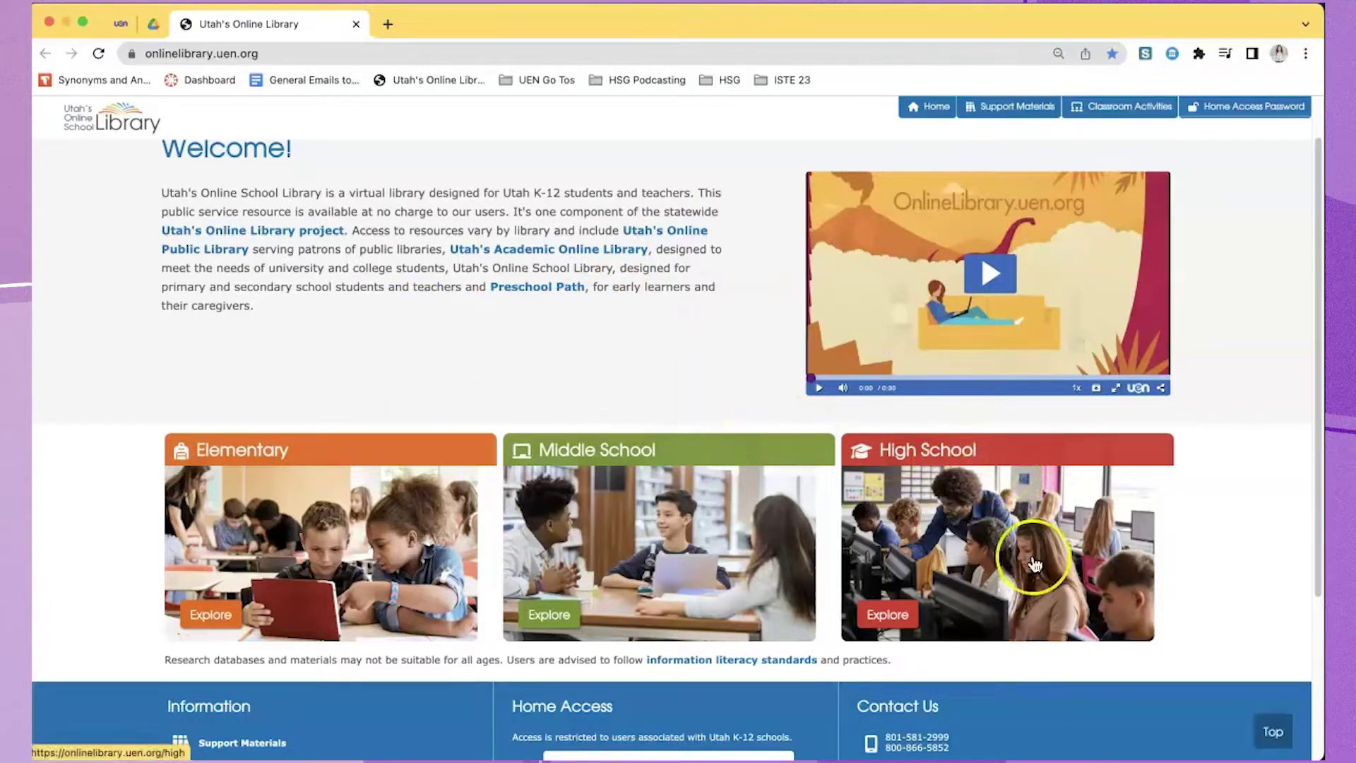
{"action": "left_click", "coordinate": [899, 612]}
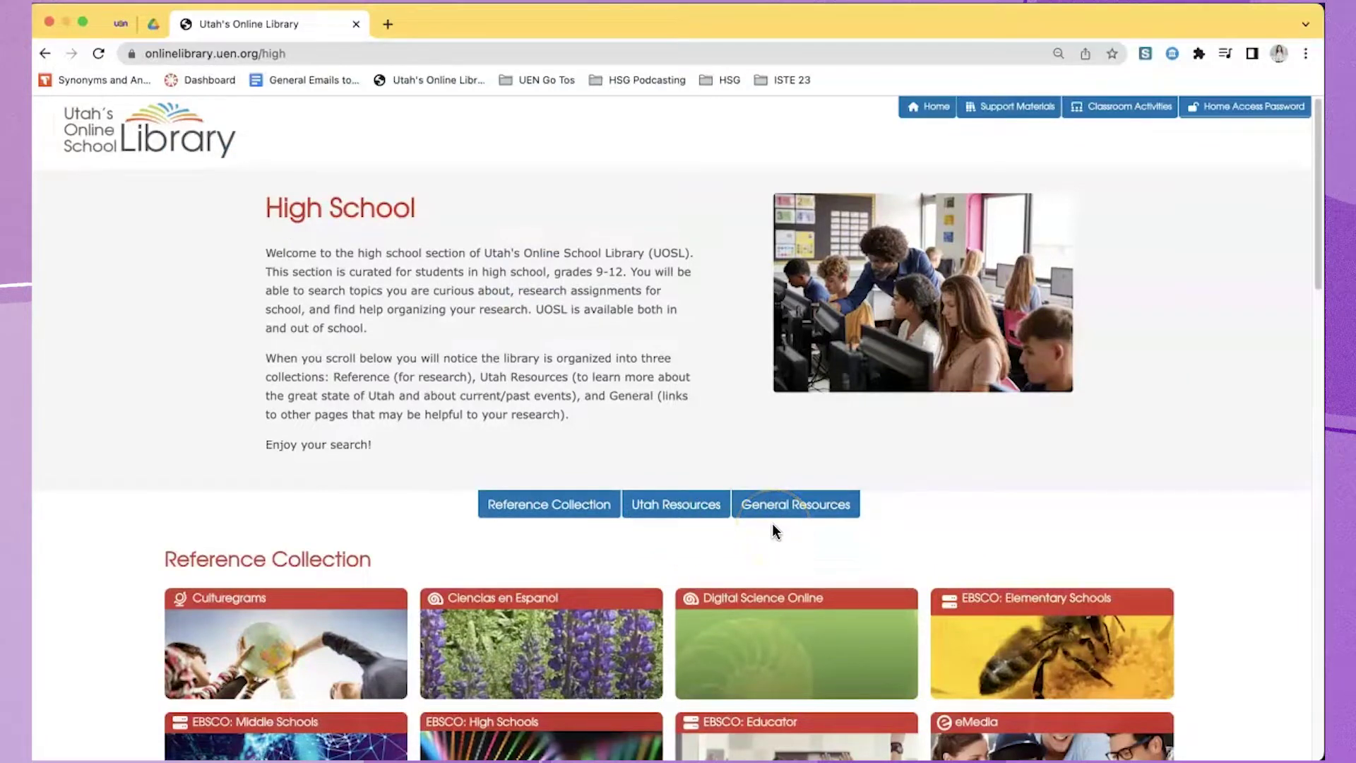
Scroll to the Reference Collection and open the Gale Reference Collection High School databases
{"action": "scroll", "coordinate": [772, 523], "scroll_direction": "down", "scroll_amount": 2}
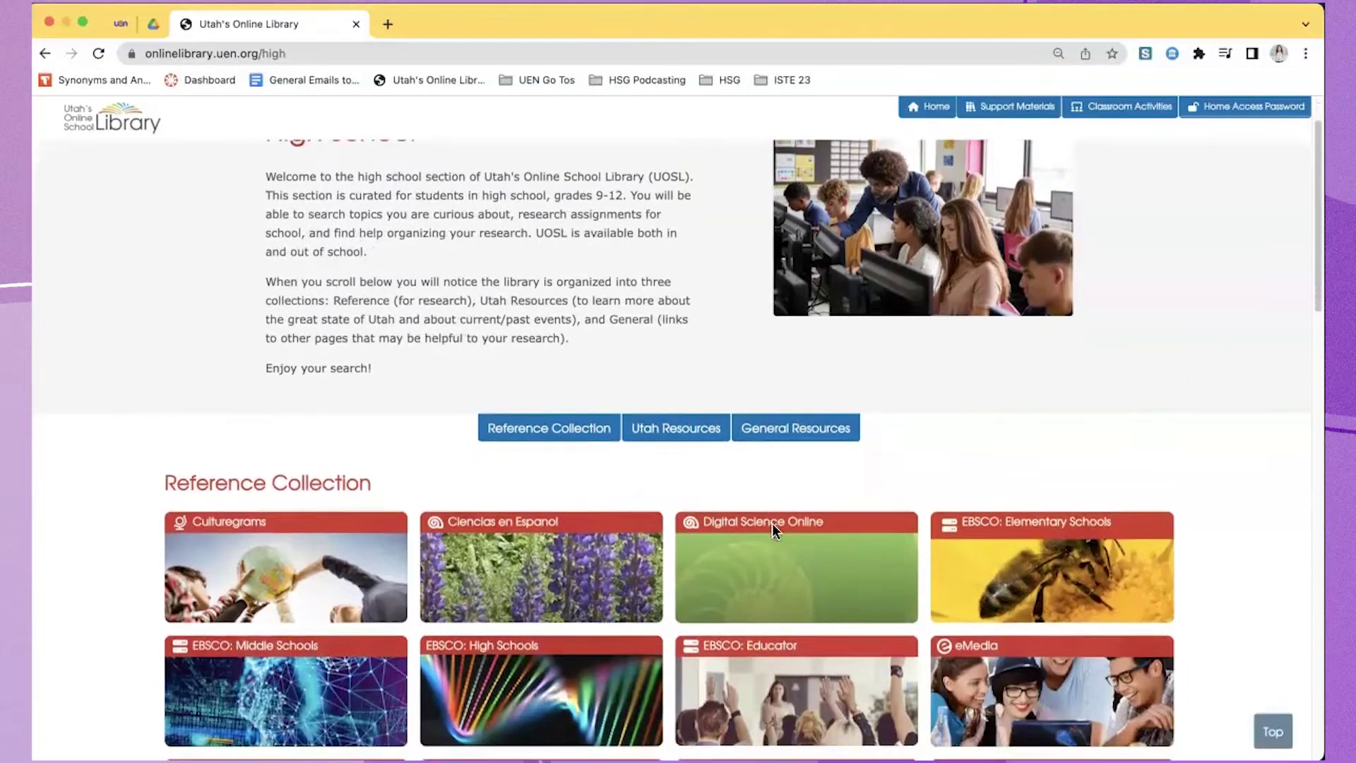
{"action": "scroll", "coordinate": [773, 523], "scroll_direction": "down", "scroll_amount": 3}
{"action": "scroll", "coordinate": [808, 590], "scroll_direction": "down", "scroll_amount": 2}
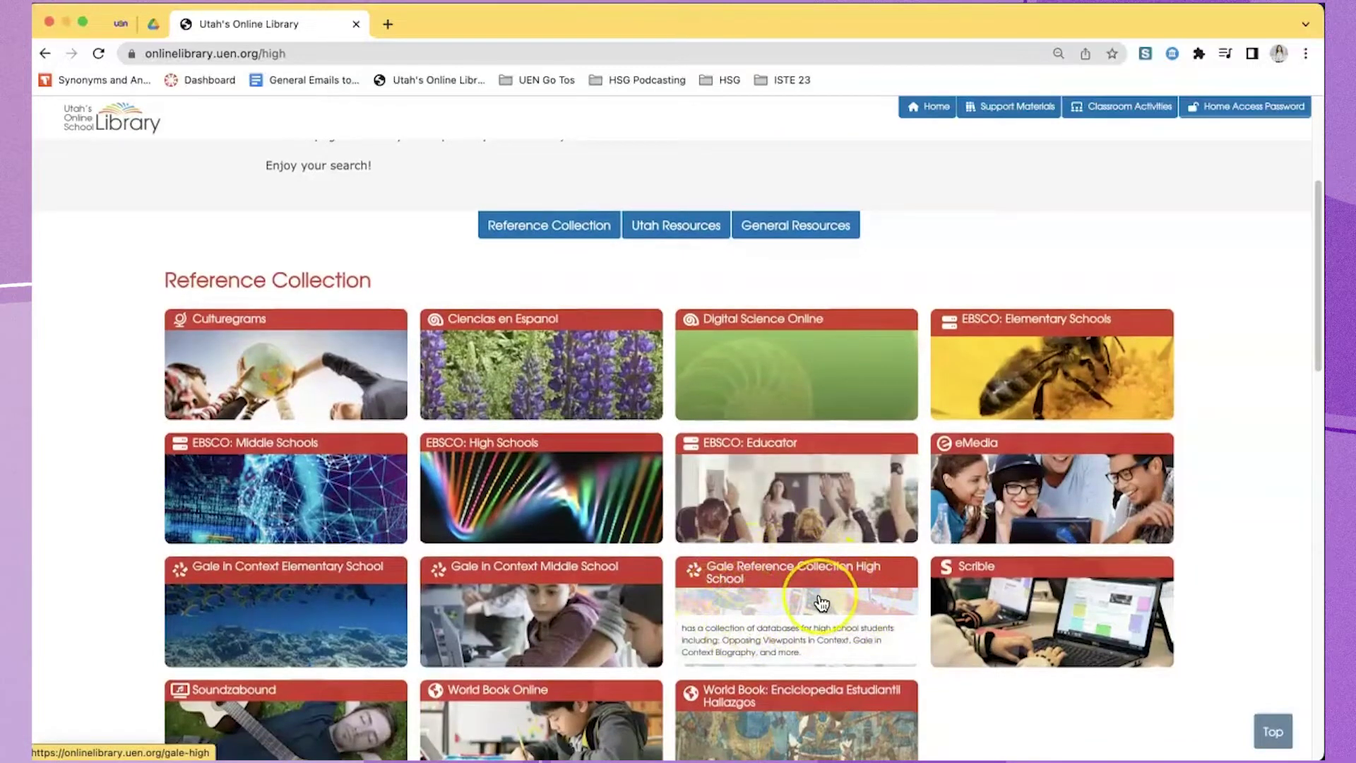
{"action": "scroll", "coordinate": [821, 602], "scroll_direction": "down", "scroll_amount": 1}
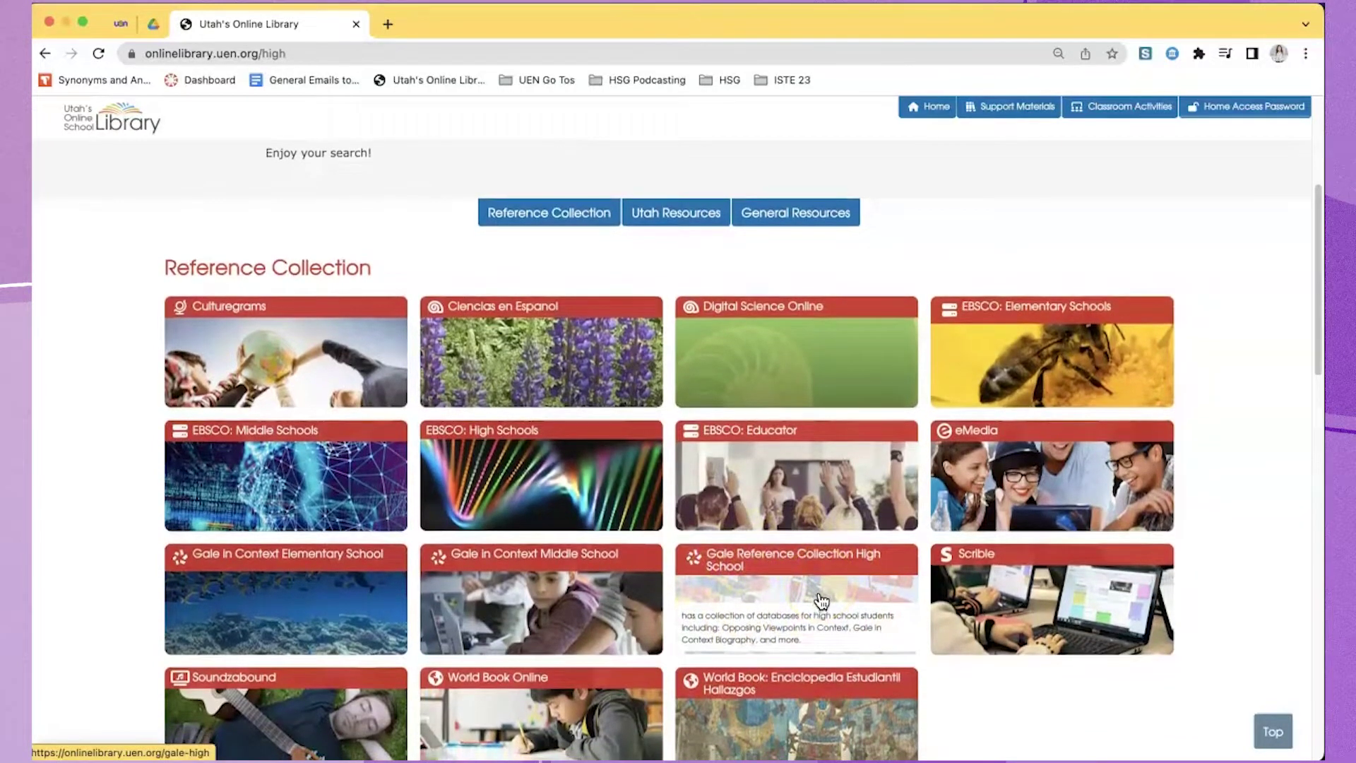
{"action": "scroll", "coordinate": [821, 601], "scroll_direction": "down", "scroll_amount": 1}
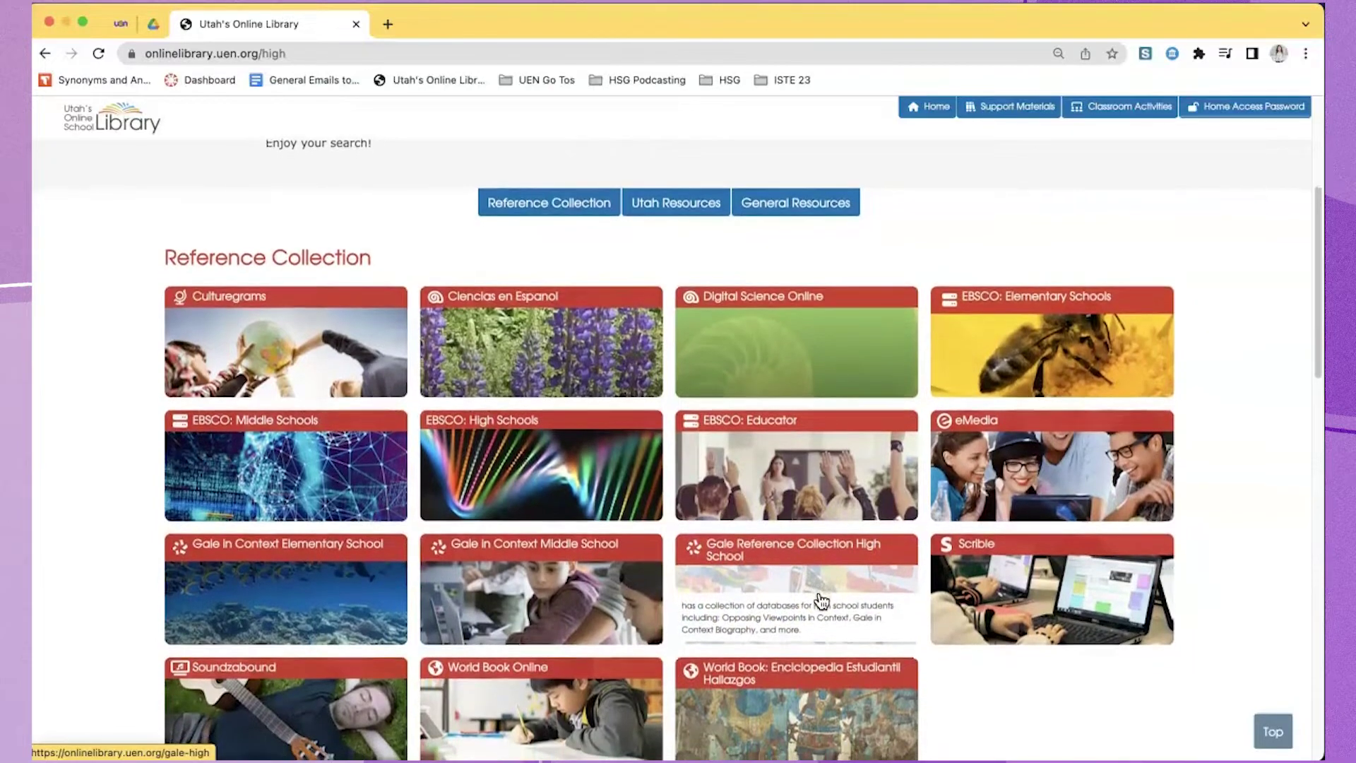
{"action": "left_click", "coordinate": [826, 578]}
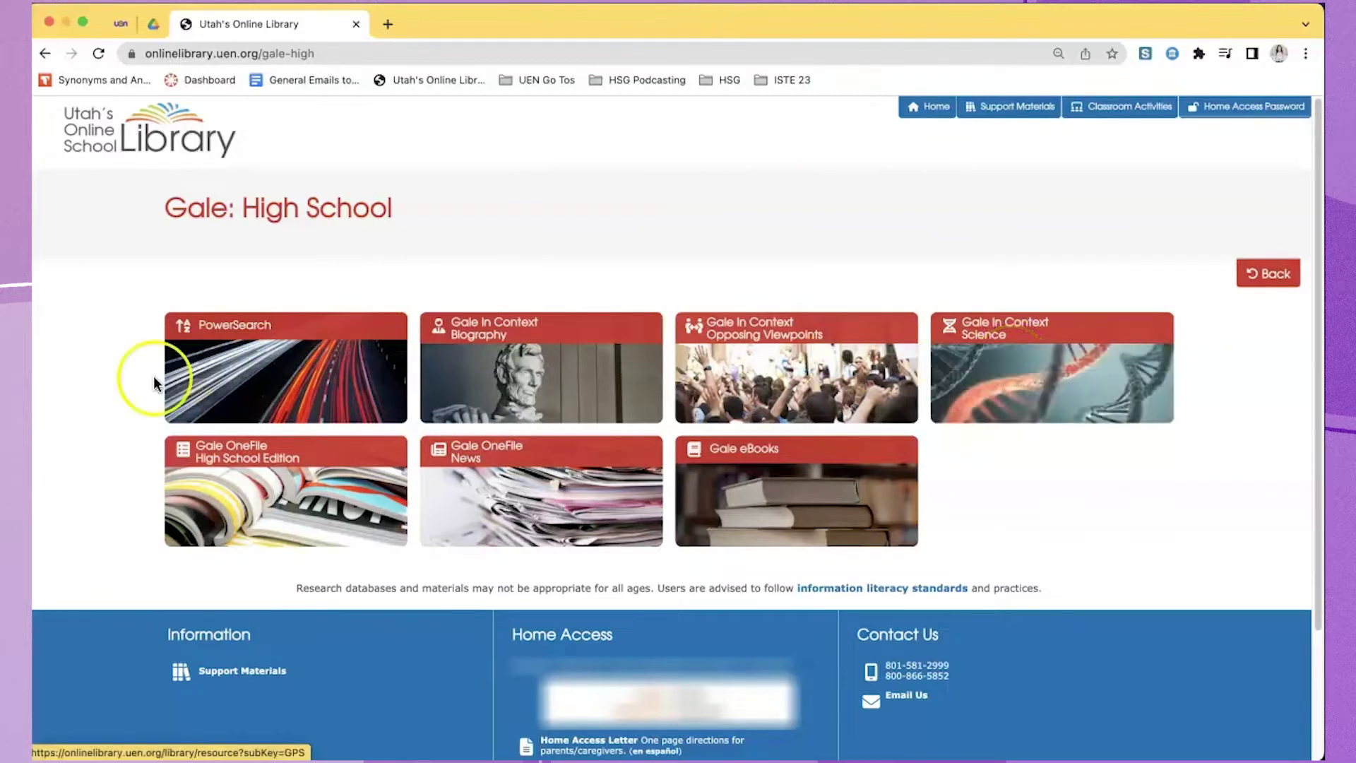
Open PowerSearch, search all databases for 'Mars', and expand the Publication Date filter
{"action": "left_click", "coordinate": [239, 364]}
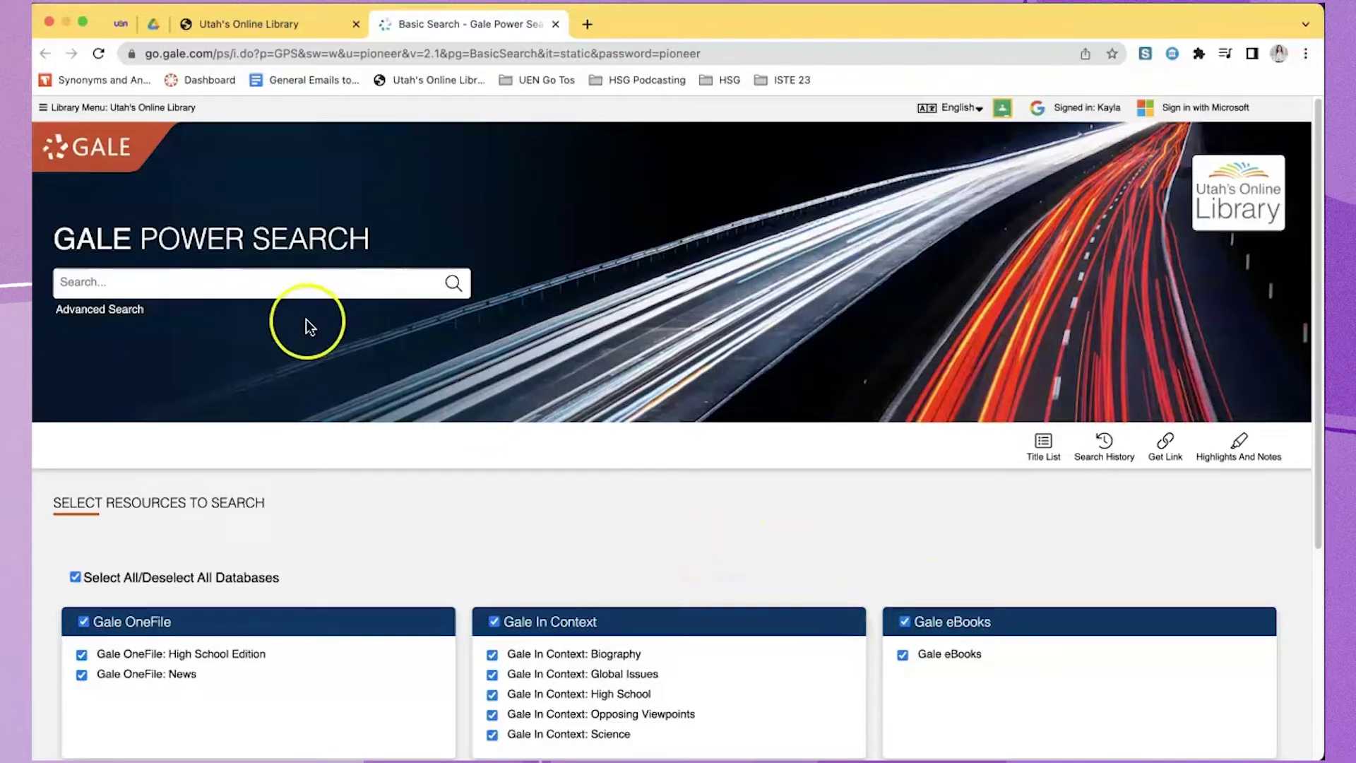
{"action": "left_click", "coordinate": [265, 285]}
{"action": "type", "text": "Mars"}
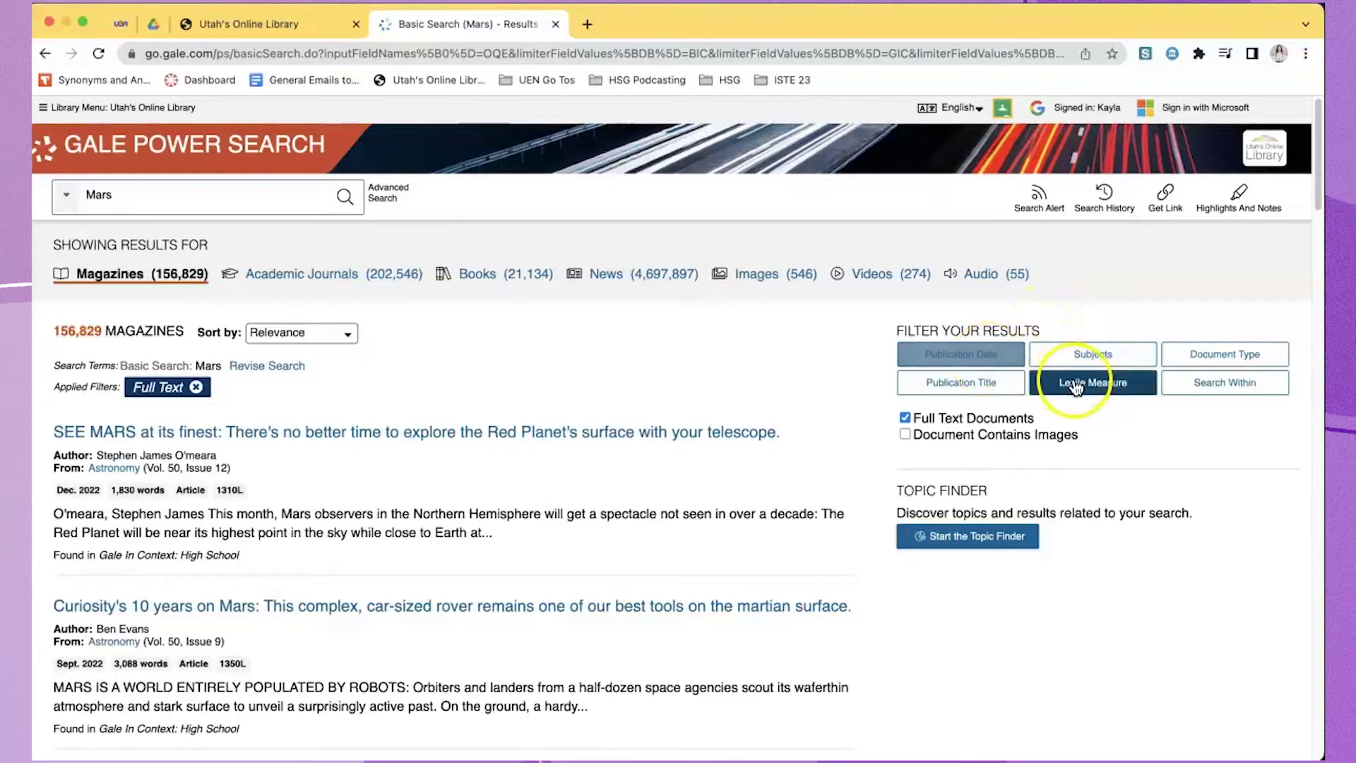
{"action": "left_click", "coordinate": [962, 356]}
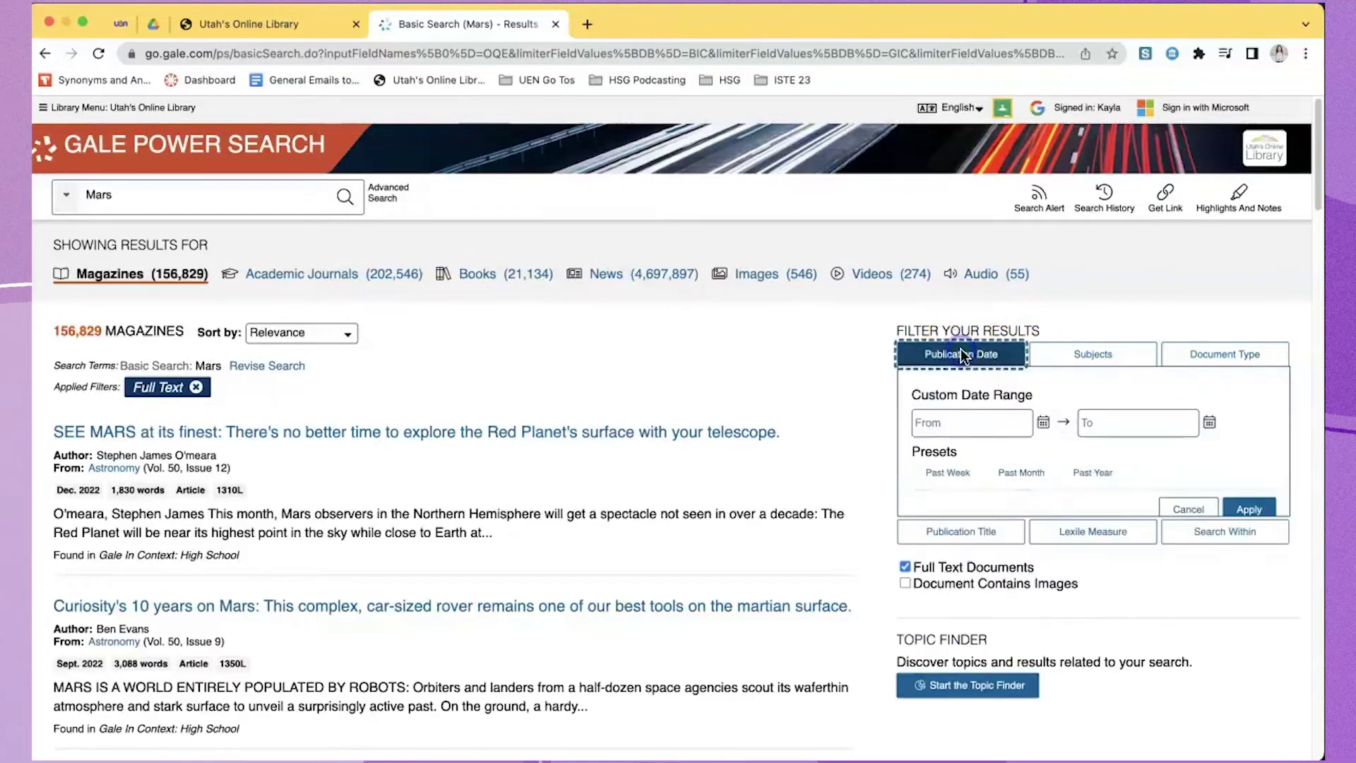
Apply a publication date range from 10/01/2022 to 10/27/2022
{"action": "left_click", "coordinate": [971, 418]}
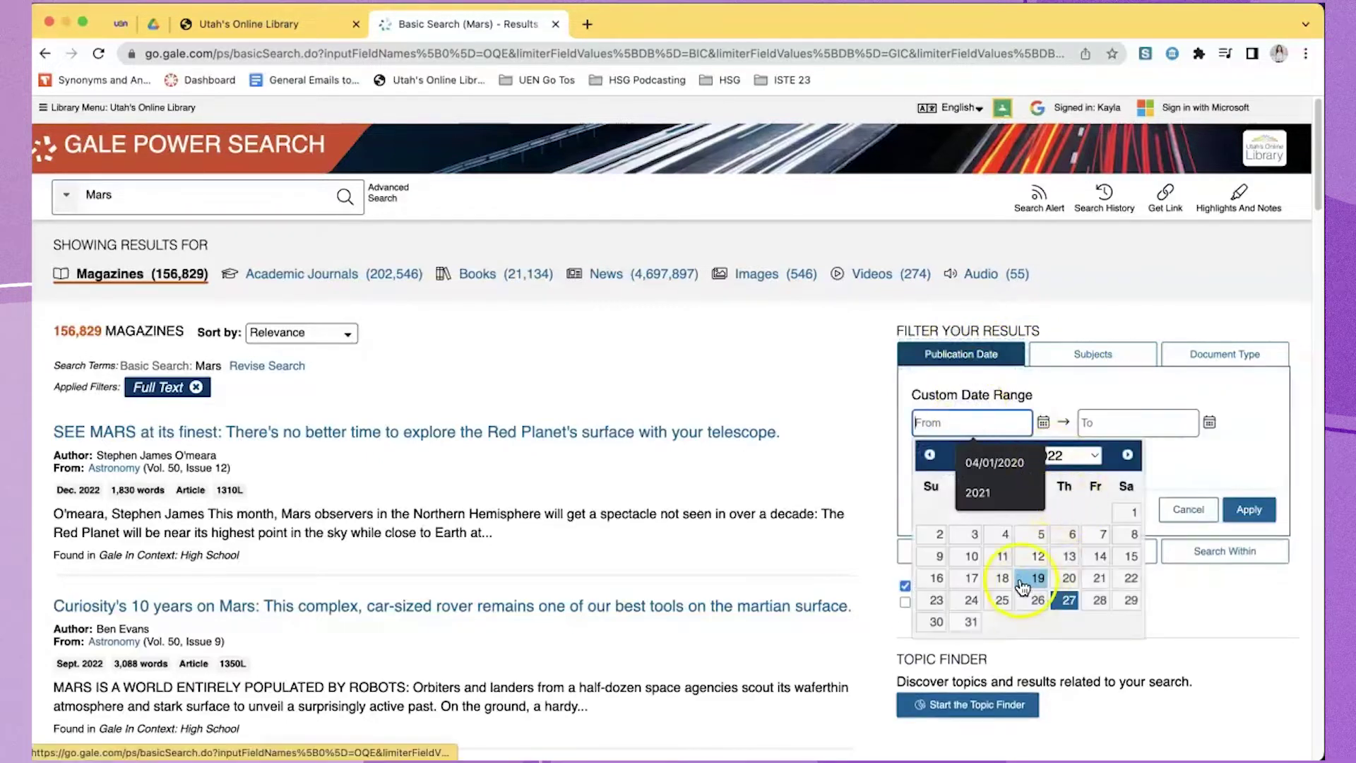
{"action": "left_click", "coordinate": [1125, 516]}
{"action": "left_click", "coordinate": [1140, 427]}
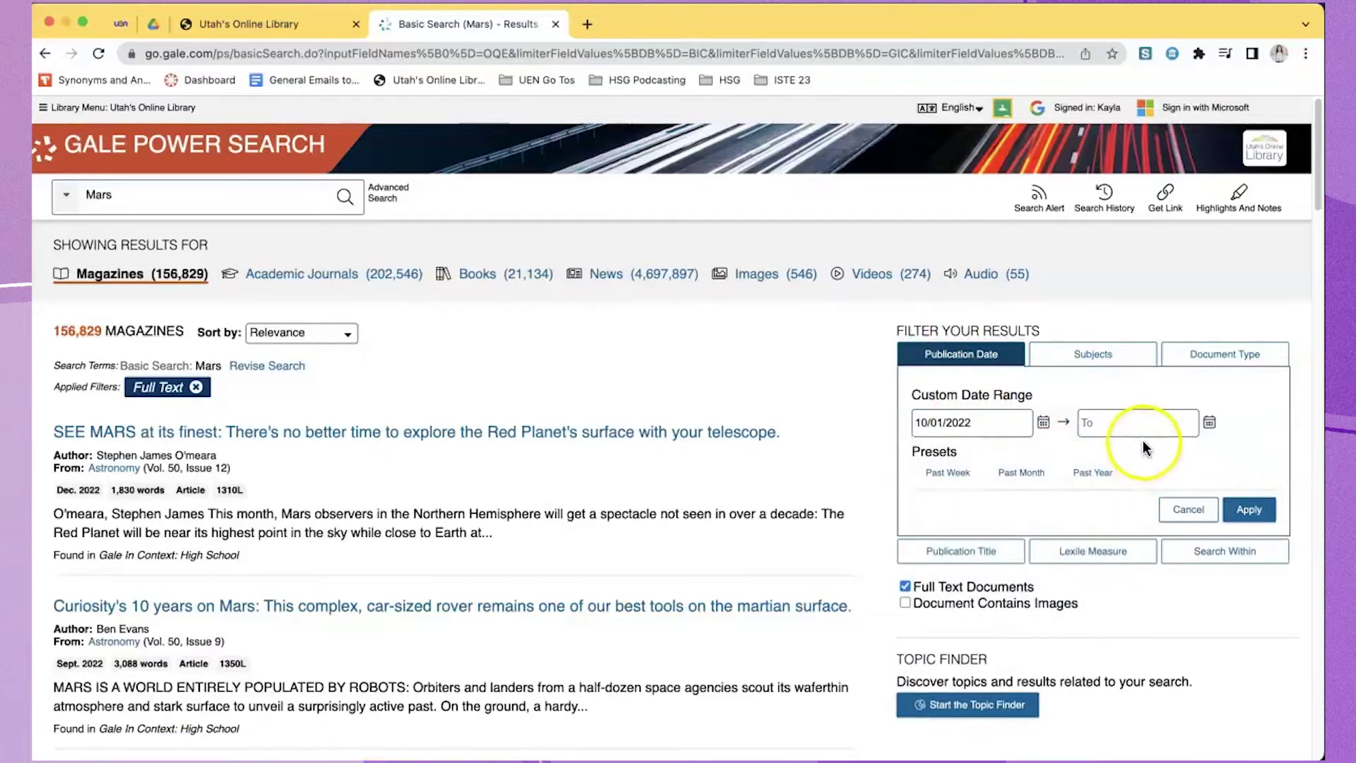
{"action": "left_click", "coordinate": [1238, 601]}
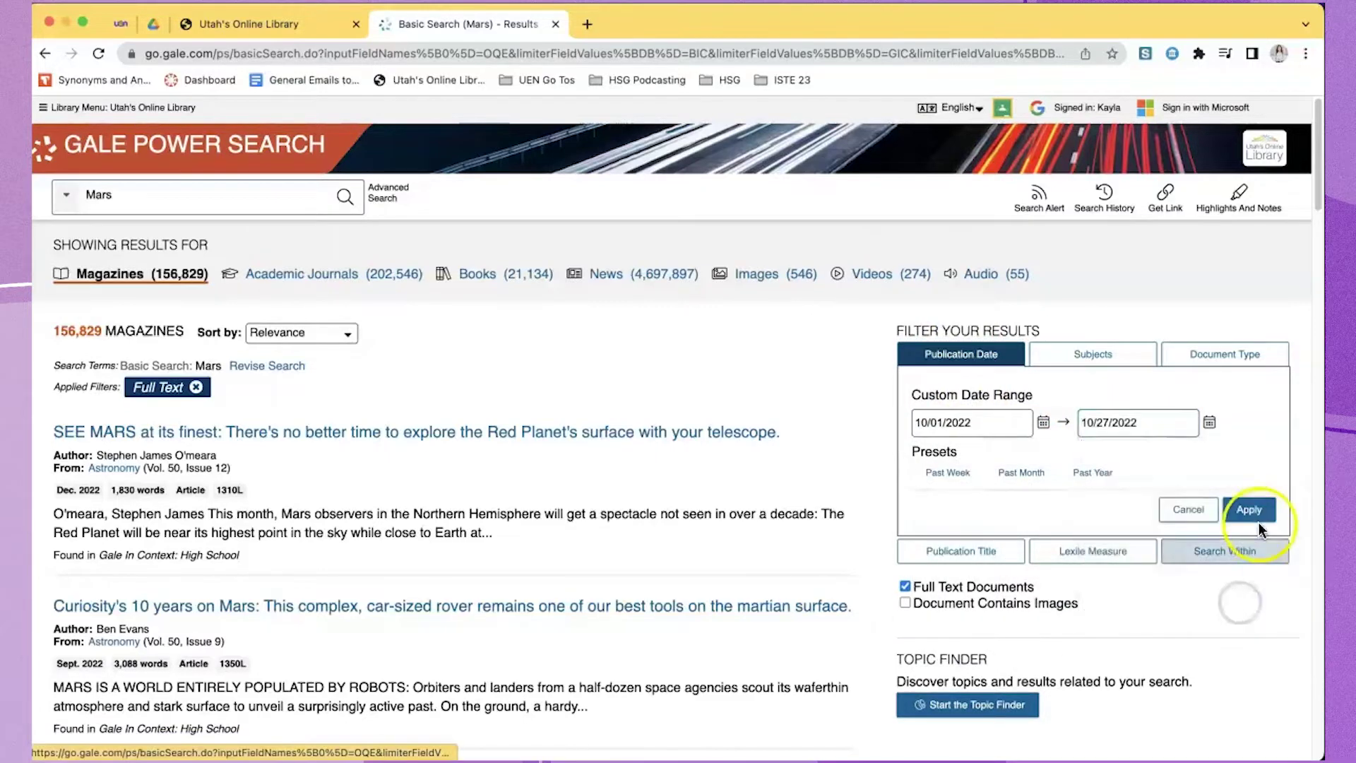
{"action": "left_click", "coordinate": [1251, 510]}
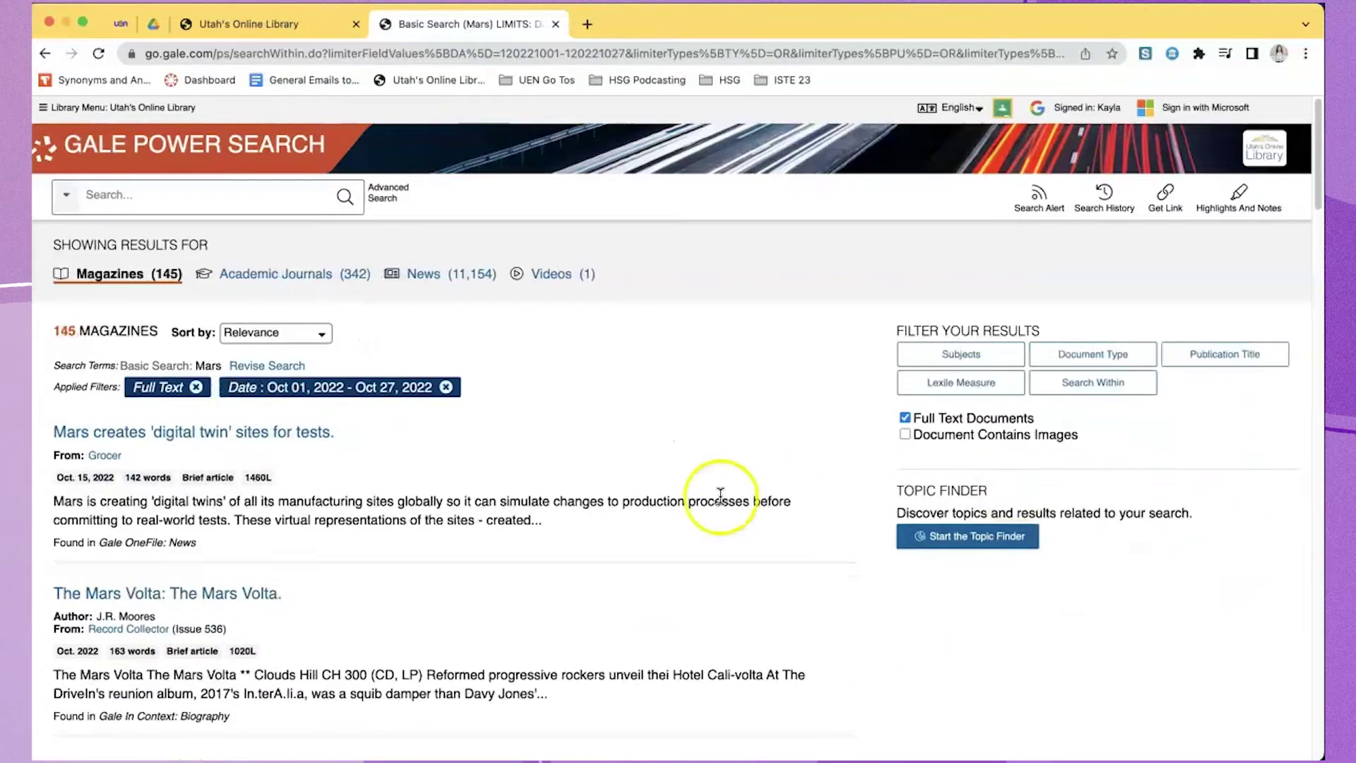
Open the article 'The Mars Volta: The Mars Volta.' from the filtered results
{"action": "scroll", "coordinate": [563, 521], "scroll_direction": "down", "scroll_amount": 6}
{"action": "scroll", "coordinate": [565, 526], "scroll_direction": "down", "scroll_amount": 7}
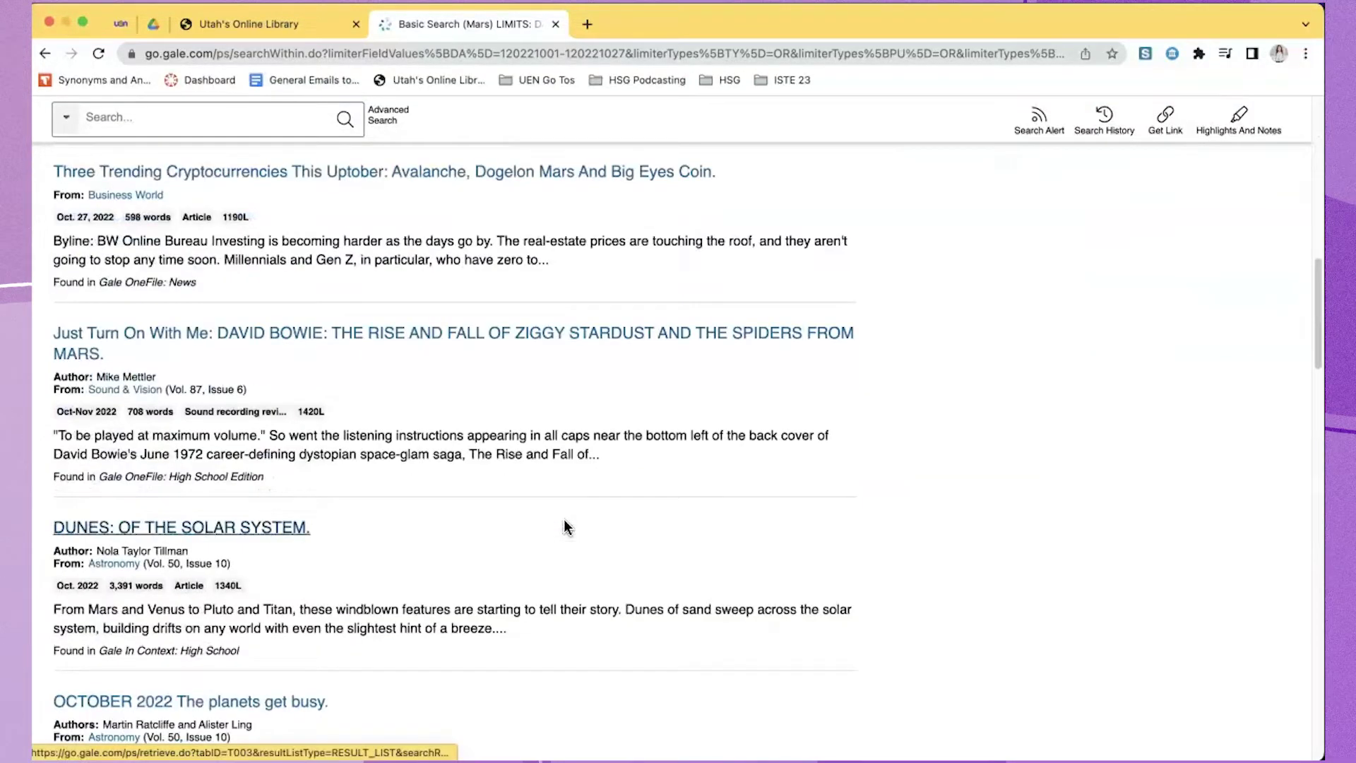
{"action": "scroll", "coordinate": [565, 526], "scroll_direction": "up", "scroll_amount": 8}
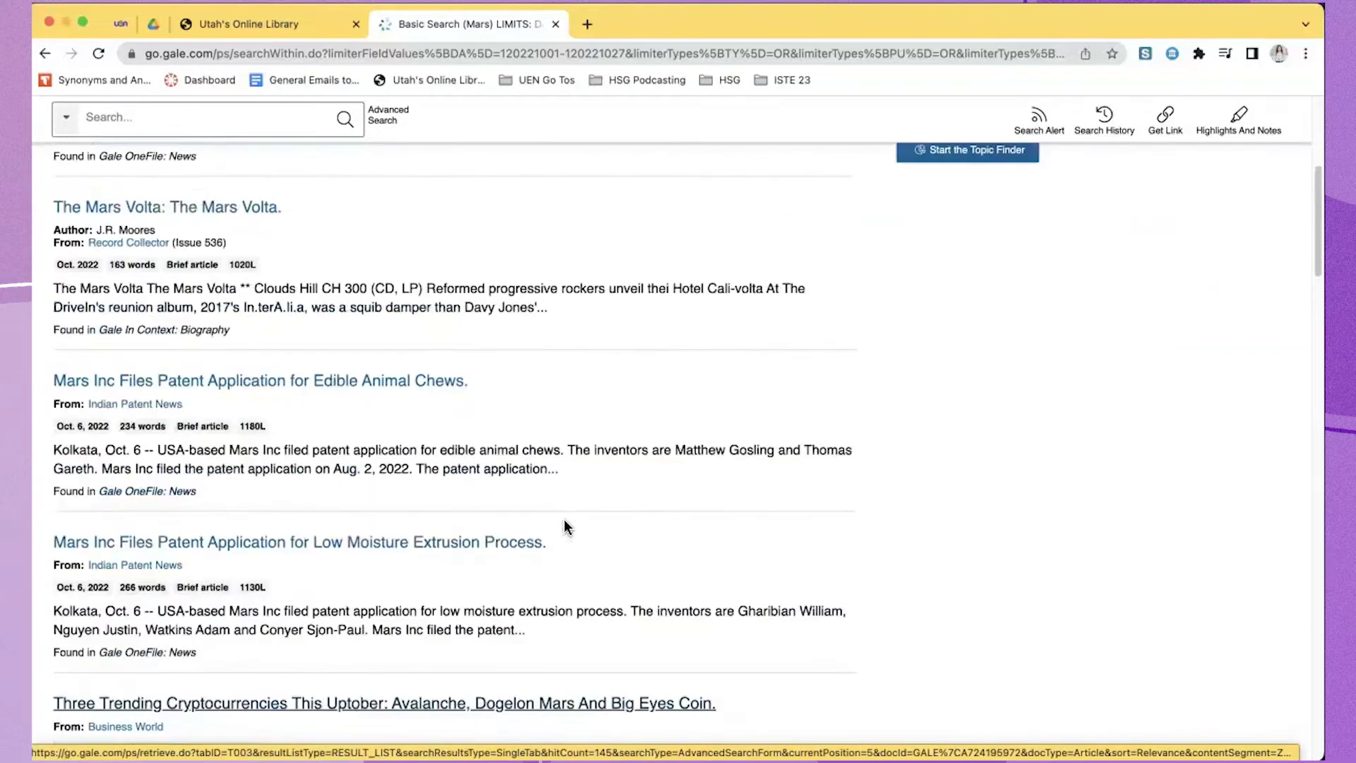
{"action": "scroll", "coordinate": [565, 526], "scroll_direction": "up", "scroll_amount": 2}
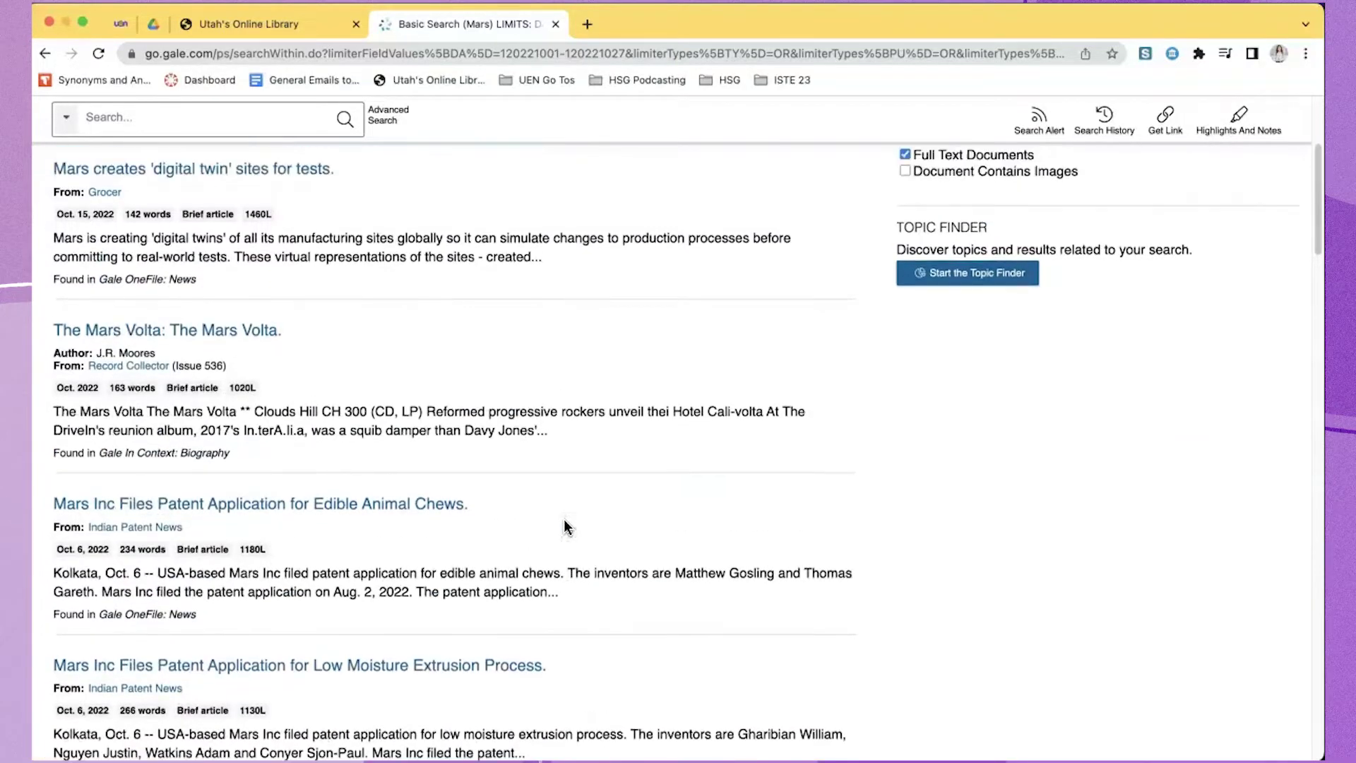
{"action": "scroll", "coordinate": [564, 526], "scroll_direction": "up", "scroll_amount": 1}
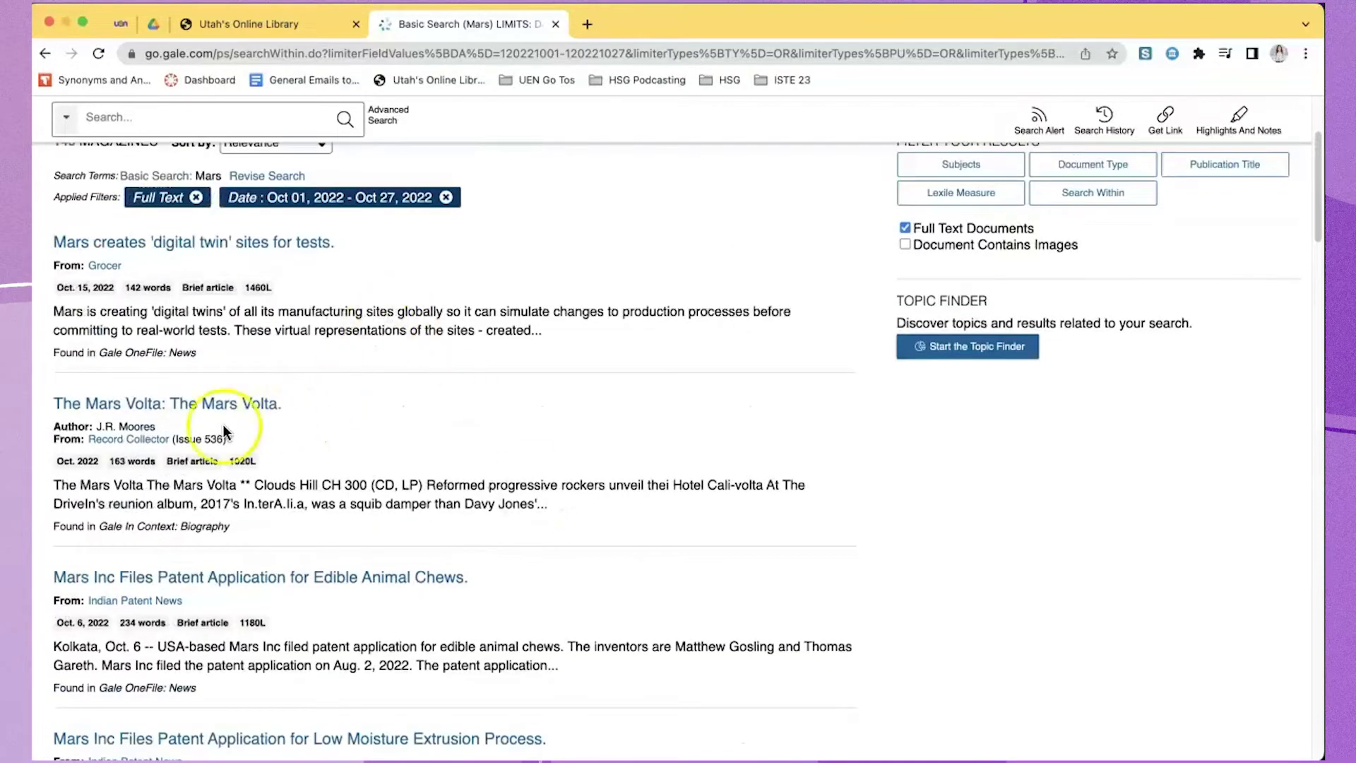
{"action": "left_click", "coordinate": [104, 406]}
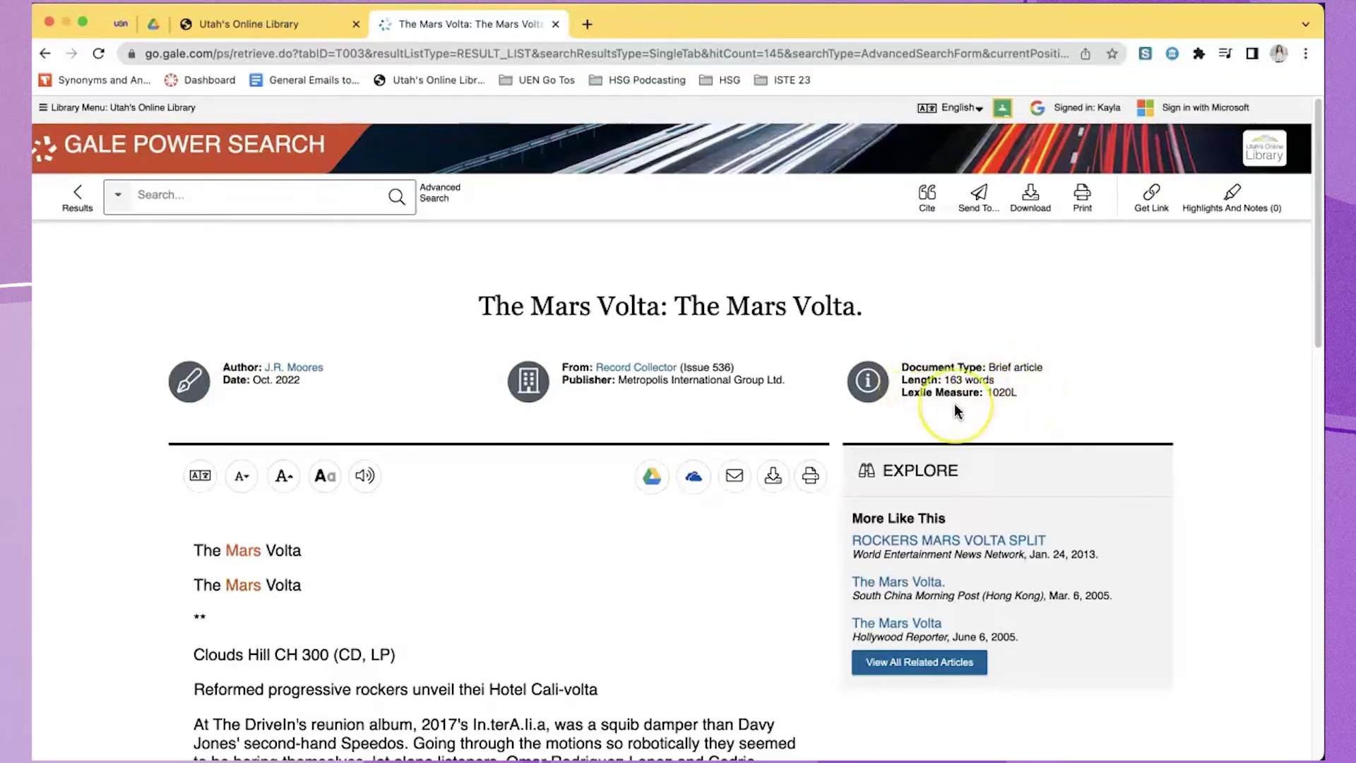
{"action": "scroll", "coordinate": [606, 556], "scroll_direction": "down", "scroll_amount": 1}
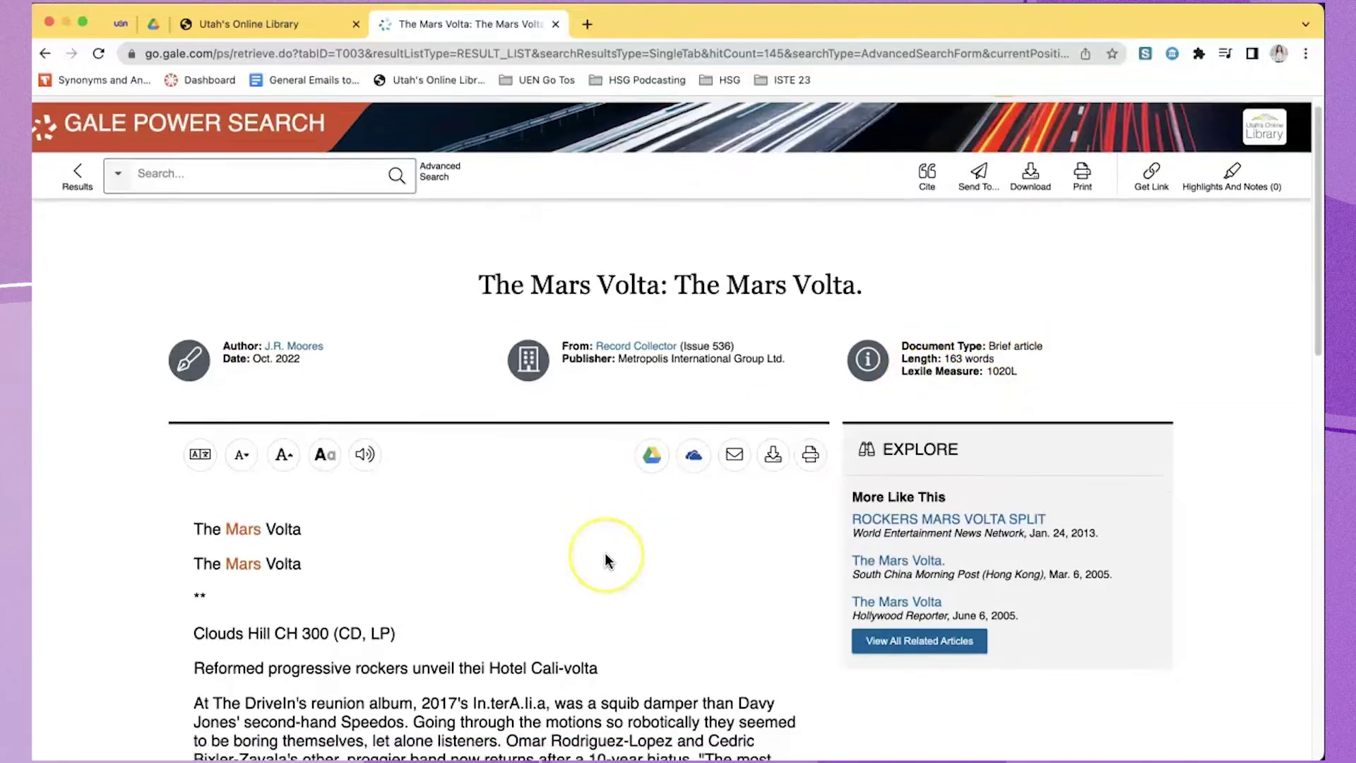
{"action": "scroll", "coordinate": [606, 560], "scroll_direction": "down", "scroll_amount": 3}
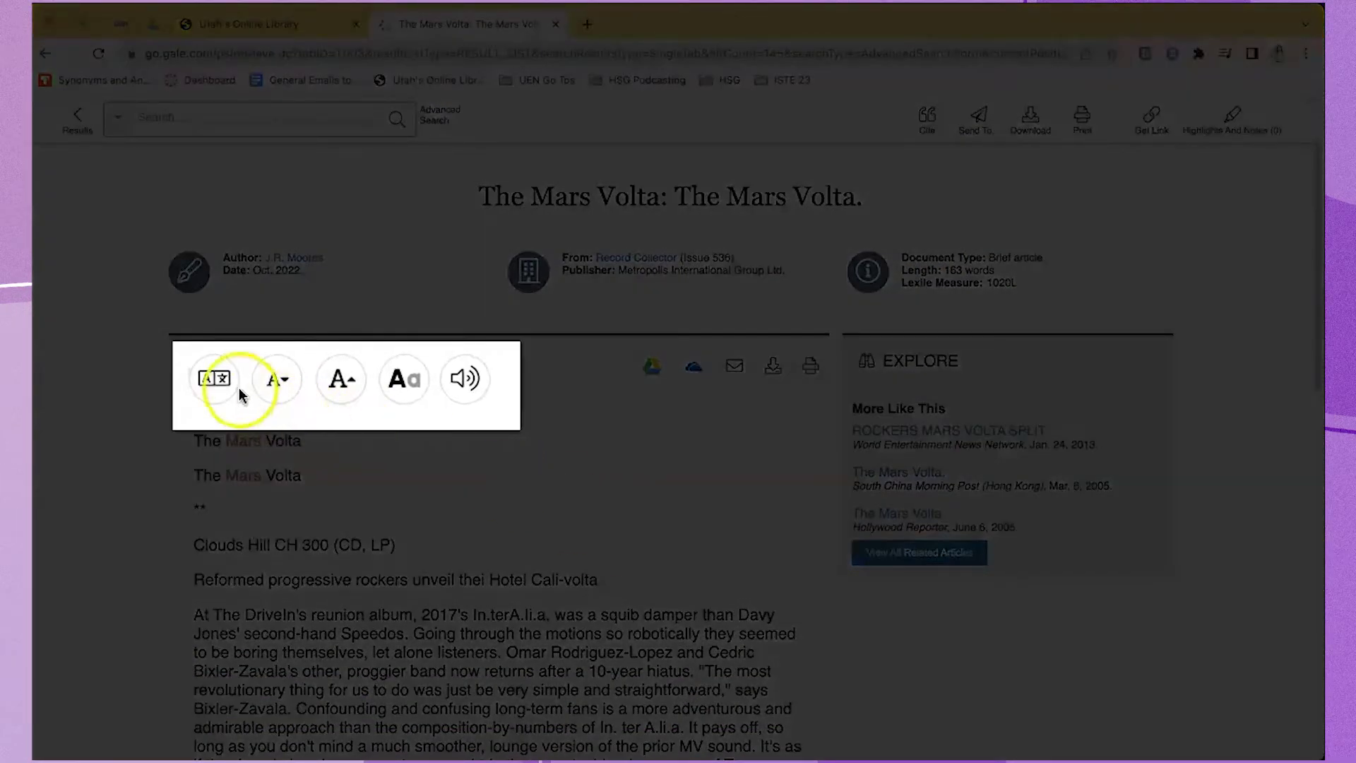
Try the article's translation languages, then shrink and enlarge the text size
{"action": "left_click", "coordinate": [206, 381]}
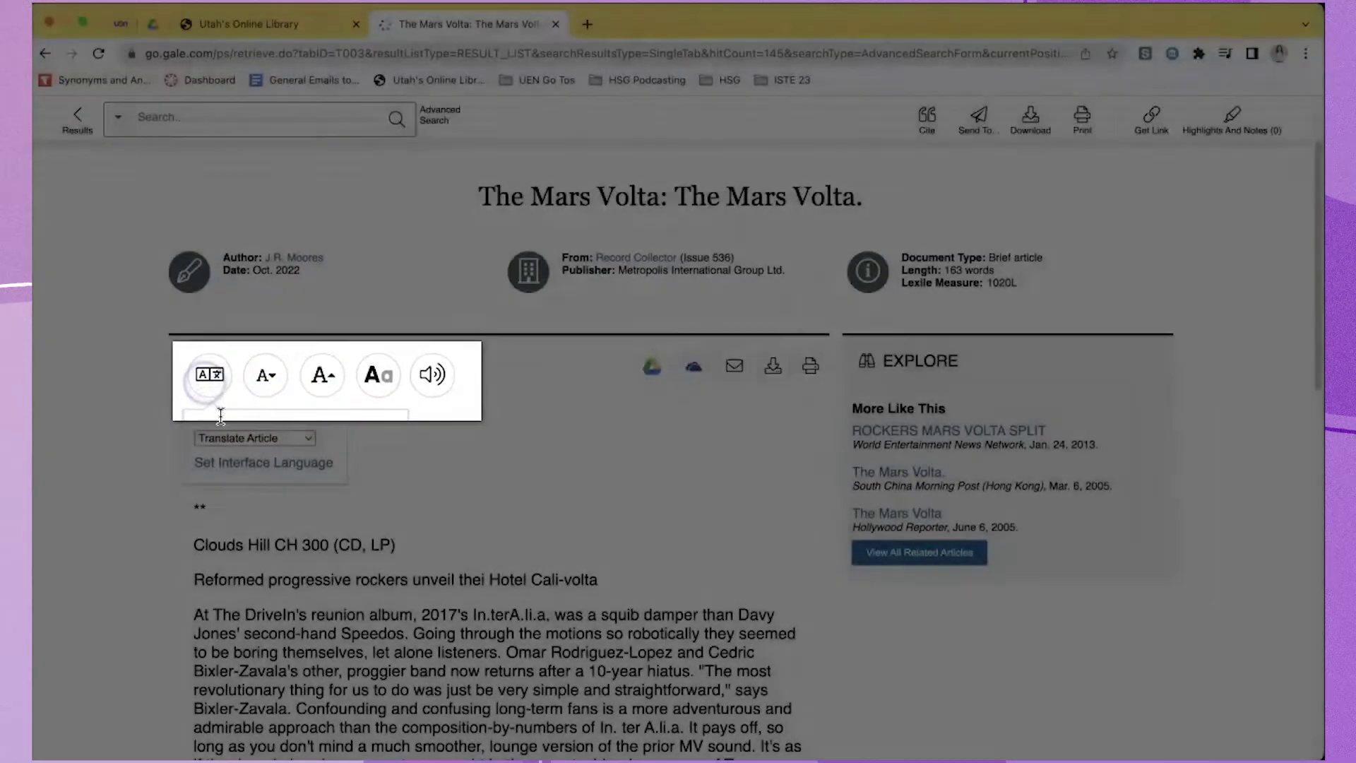
{"action": "left_click", "coordinate": [223, 439]}
{"action": "left_click", "coordinate": [214, 438]}
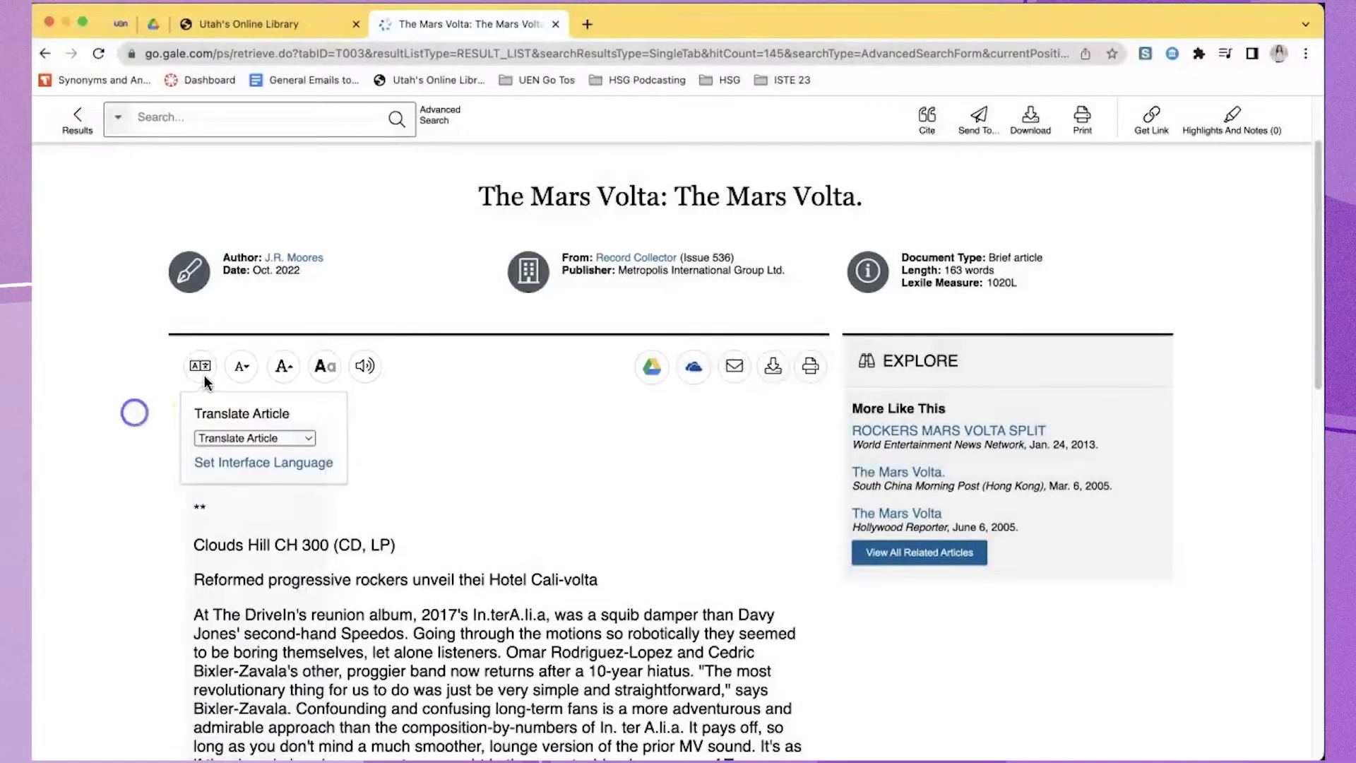
{"action": "left_click", "coordinate": [240, 368]}
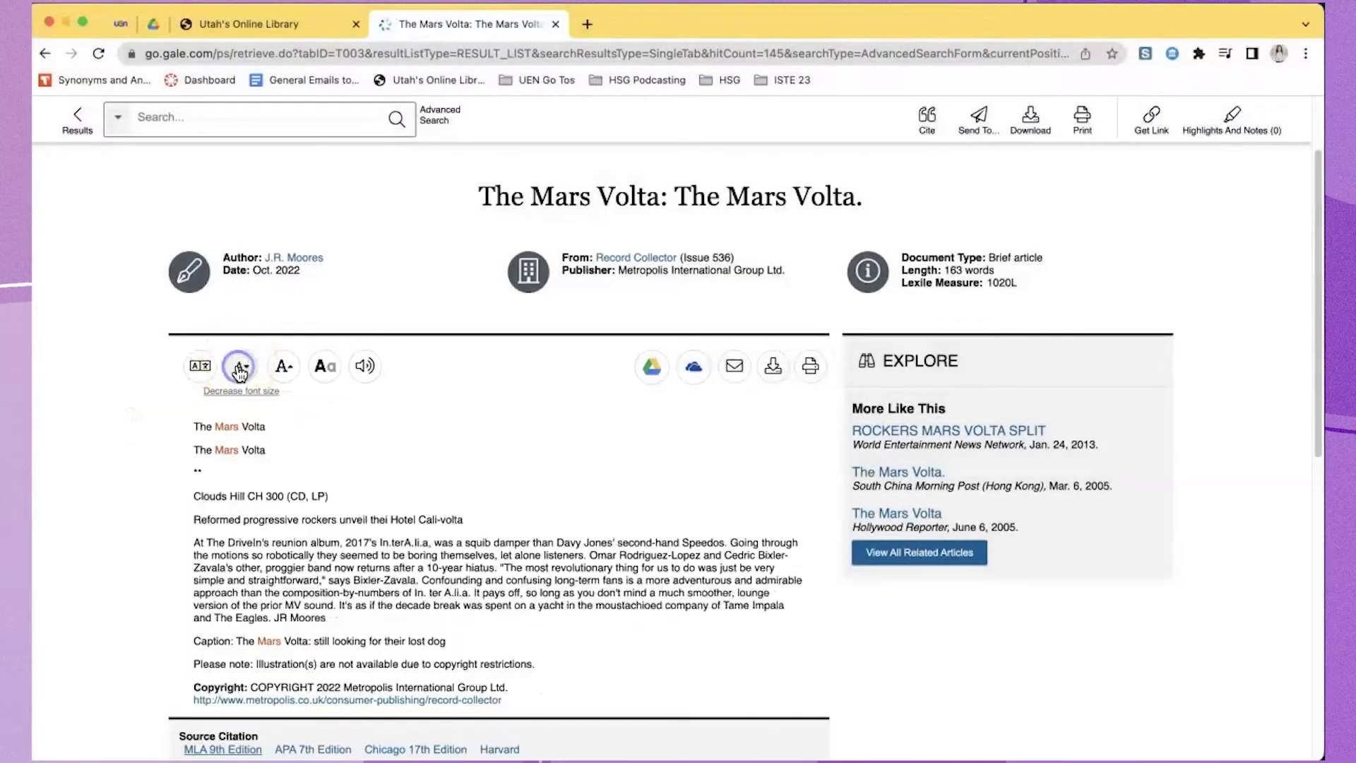
{"action": "left_click", "coordinate": [284, 366]}
{"action": "left_click", "coordinate": [284, 366]}
{"action": "left_click", "coordinate": [284, 365]}
{"action": "scroll", "coordinate": [542, 448], "scroll_direction": "down", "scroll_amount": 2}
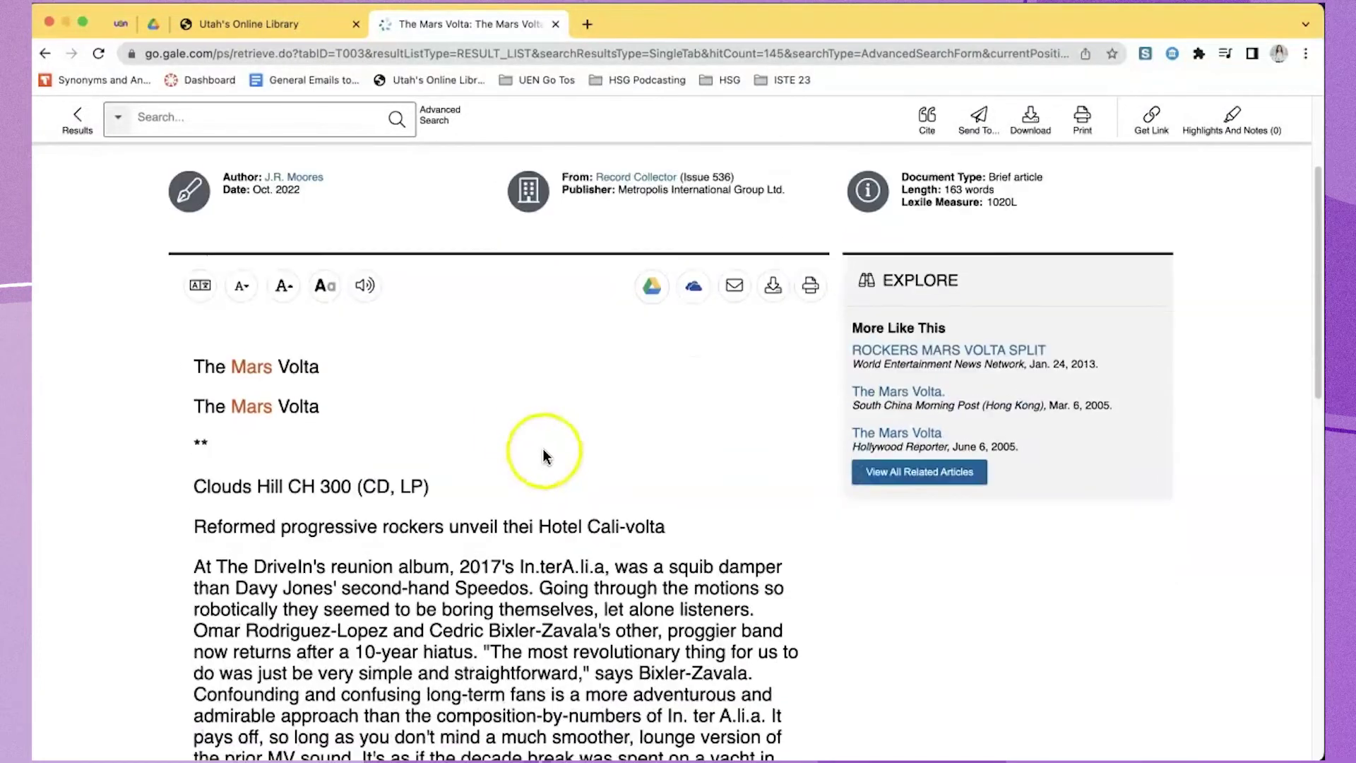
In Display Options, set a grey background and keep Open Sans after trying Noto Sans
{"action": "left_click", "coordinate": [326, 283]}
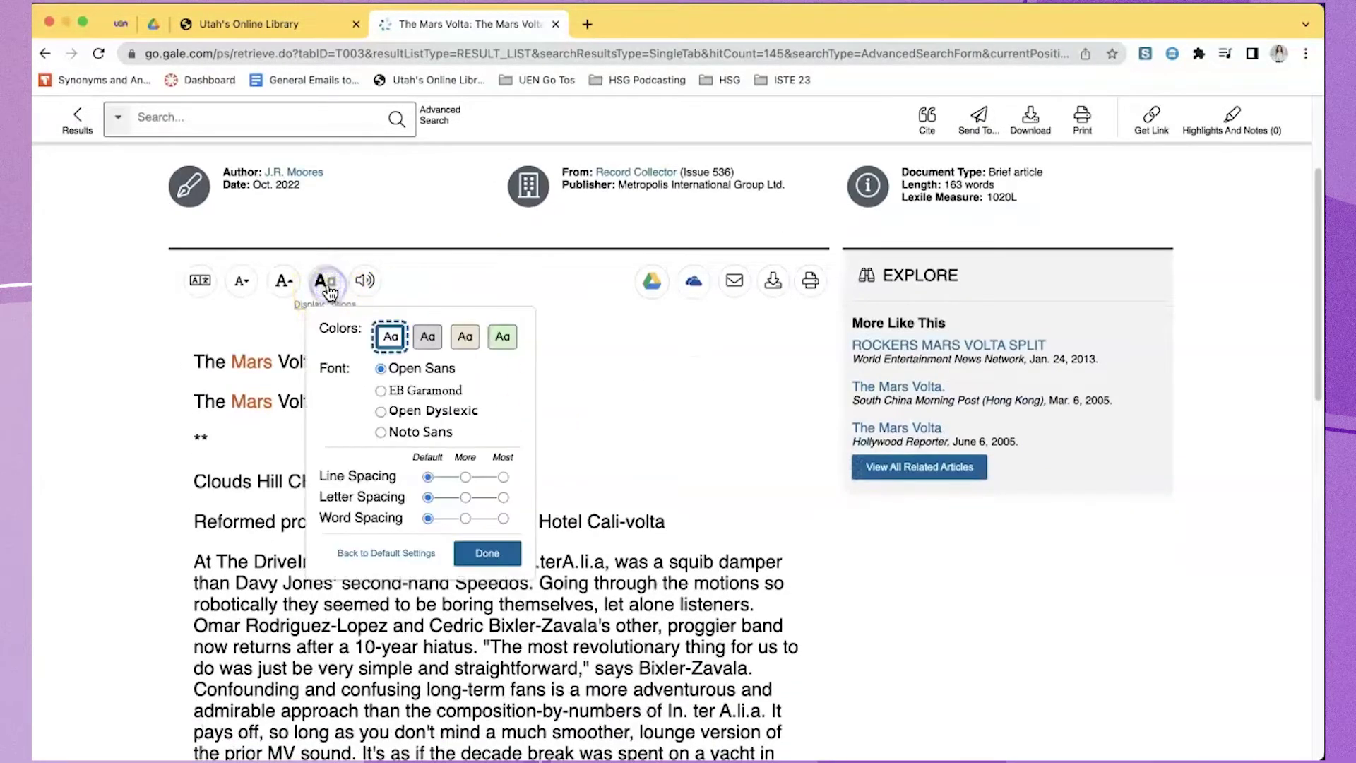
{"action": "left_click", "coordinate": [352, 299]}
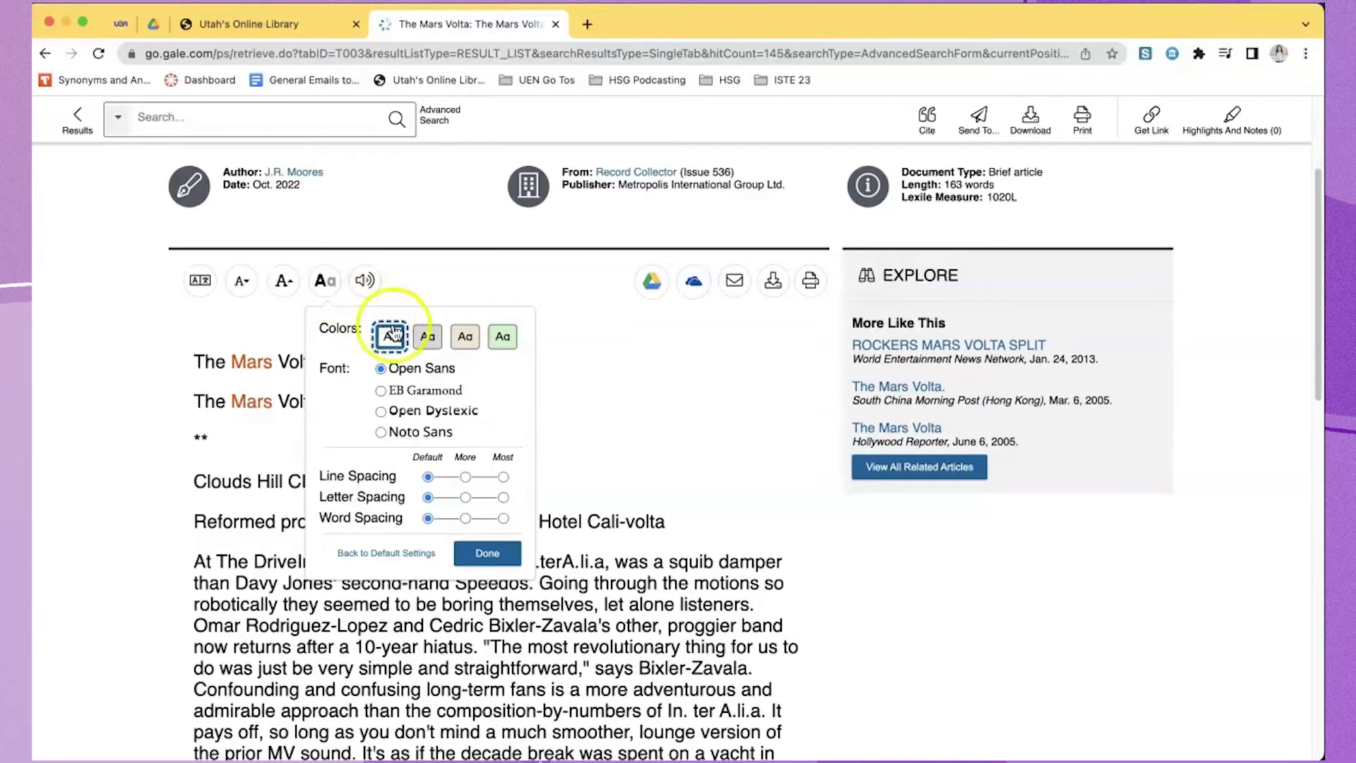
{"action": "left_click", "coordinate": [427, 337]}
{"action": "left_click", "coordinate": [464, 336]}
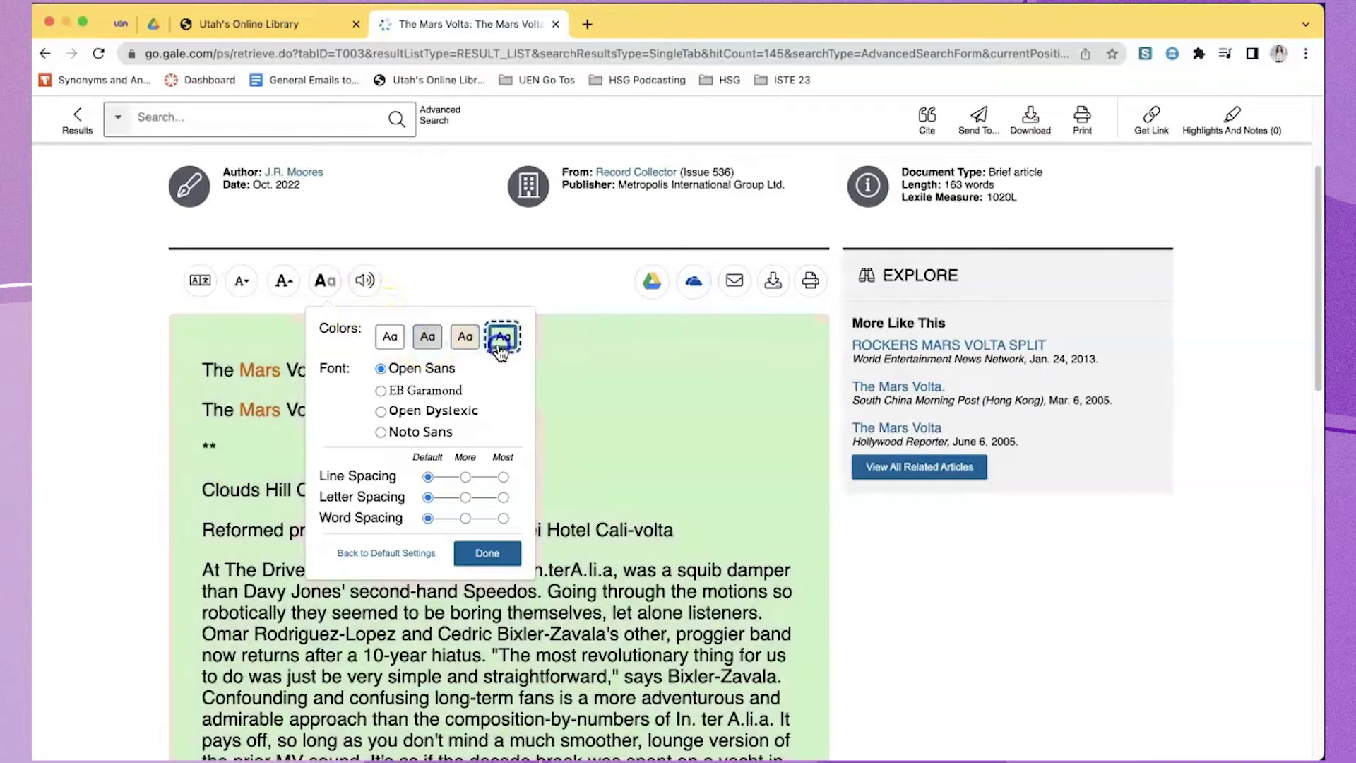
{"action": "left_click", "coordinate": [427, 336]}
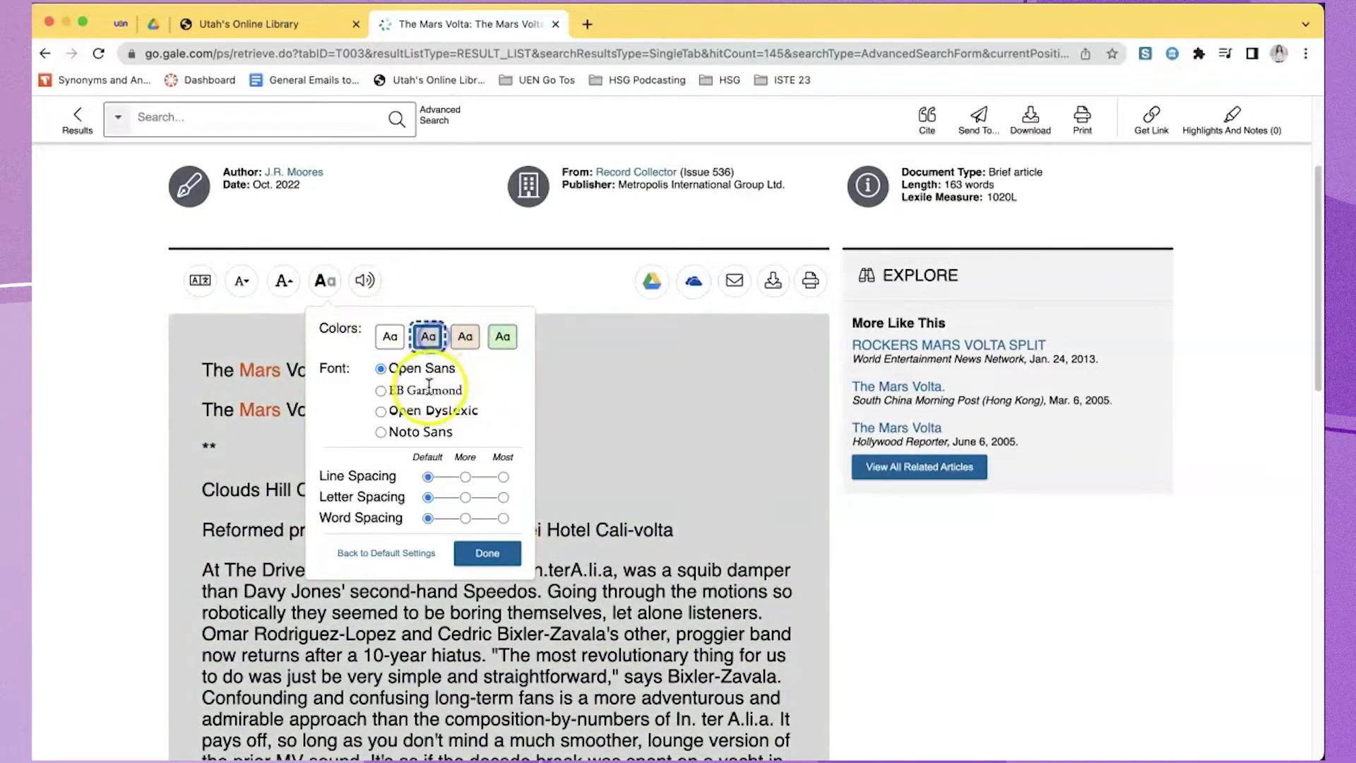
{"action": "left_click", "coordinate": [380, 392]}
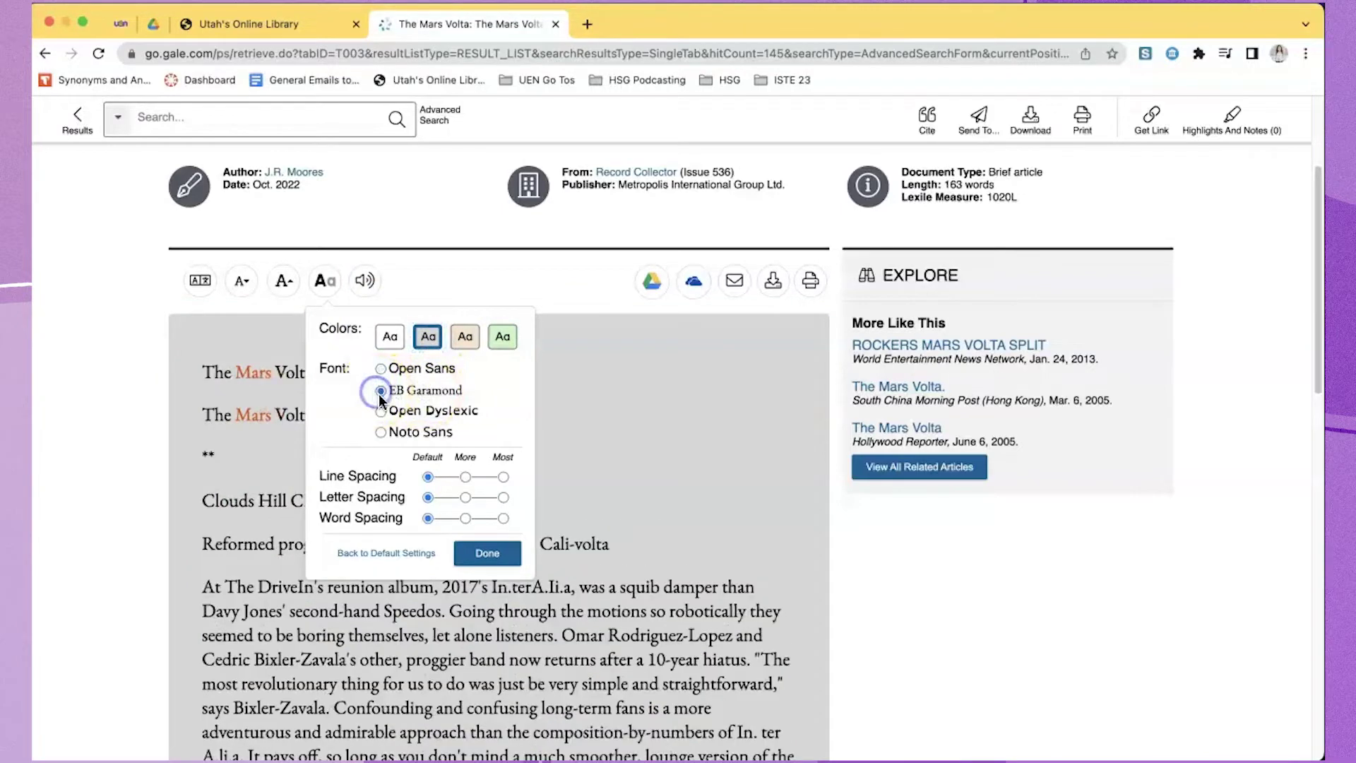
{"action": "left_click", "coordinate": [381, 432]}
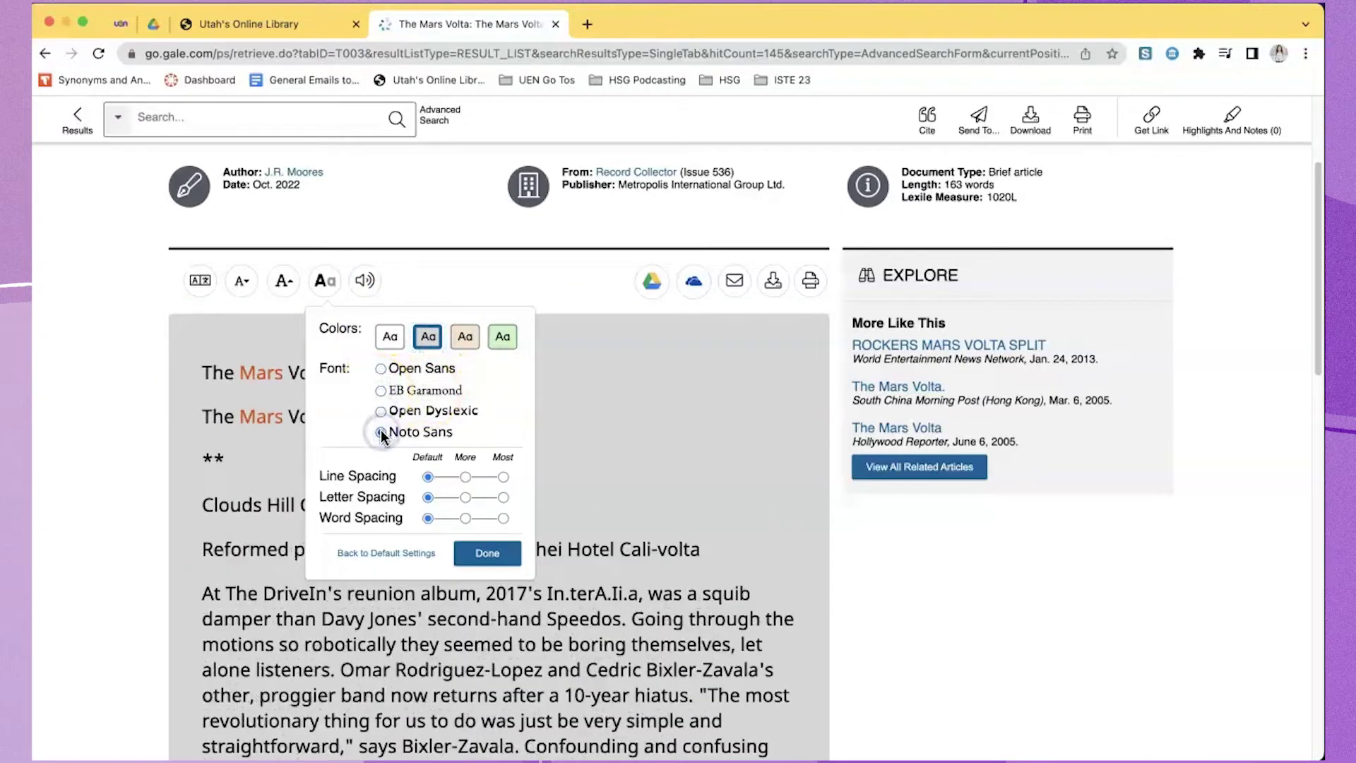
{"action": "left_click", "coordinate": [381, 370]}
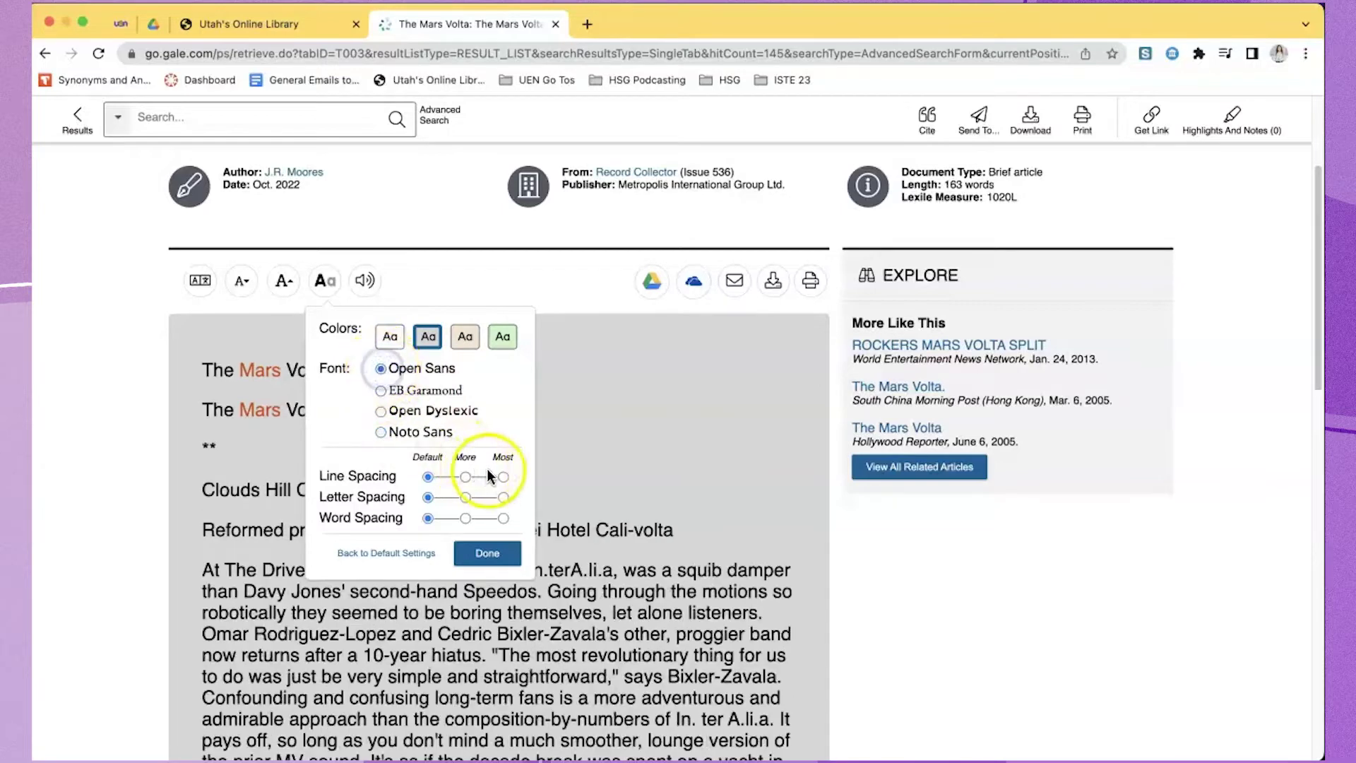
Test widest line, letter and word spacing, reset all to default, keep grey background
{"action": "left_click", "coordinate": [503, 477]}
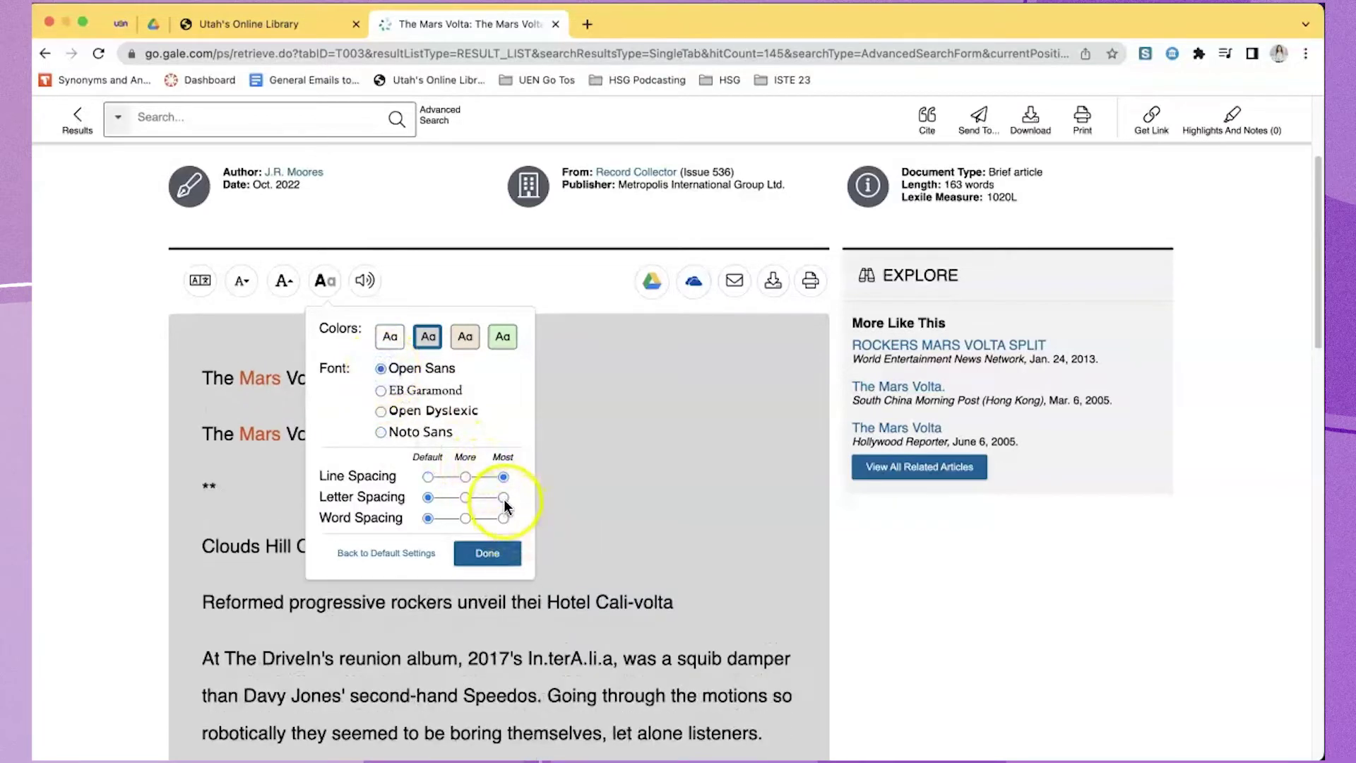
{"action": "left_click", "coordinate": [503, 498]}
{"action": "left_click", "coordinate": [504, 520]}
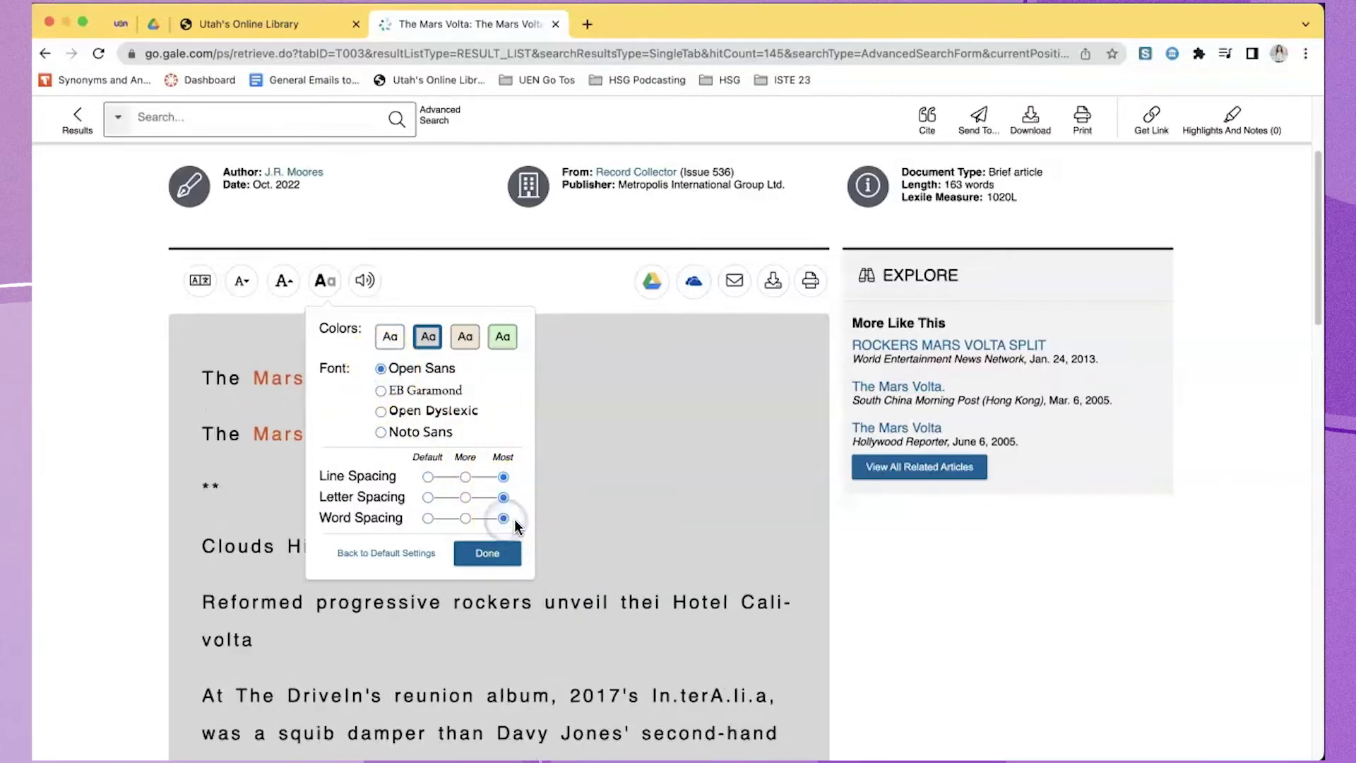
{"action": "left_click", "coordinate": [432, 479]}
{"action": "left_click", "coordinate": [427, 497]}
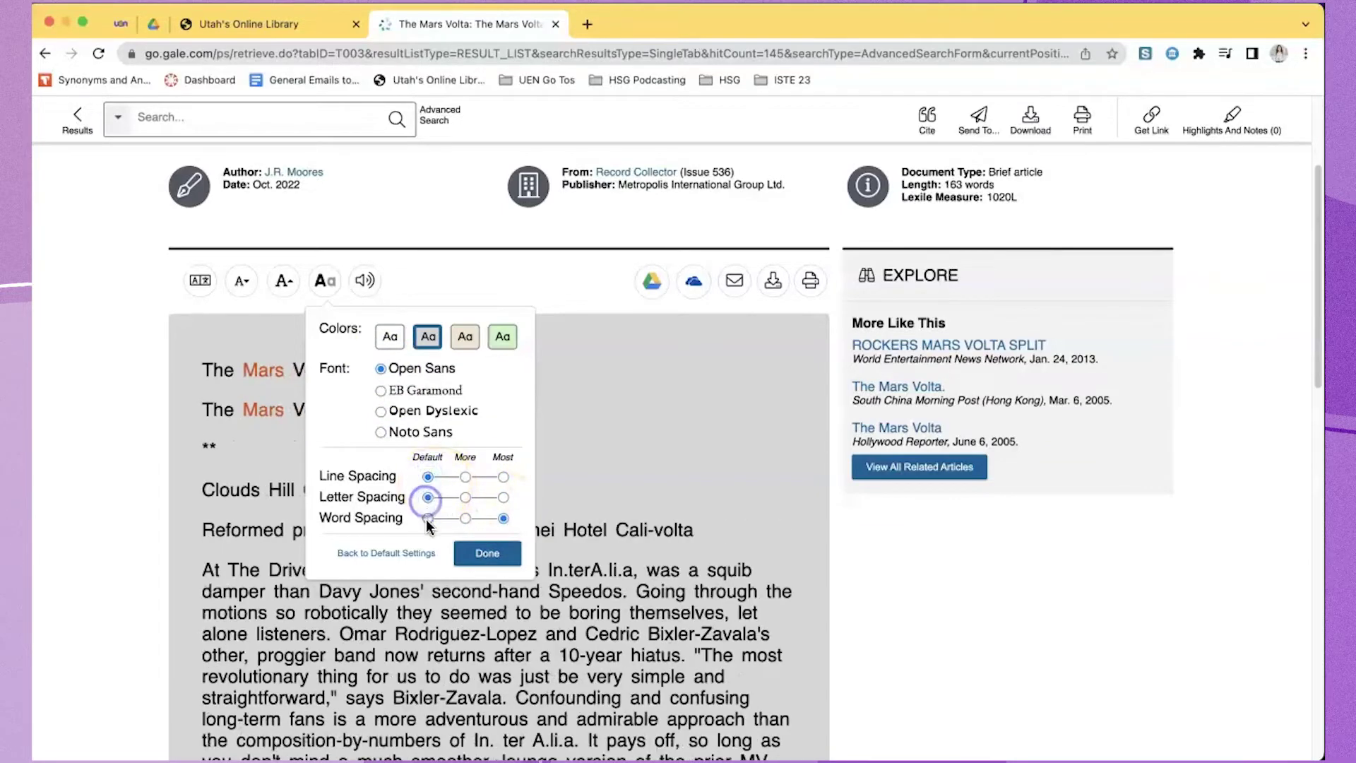
{"action": "left_click", "coordinate": [427, 519]}
{"action": "left_click", "coordinate": [388, 338]}
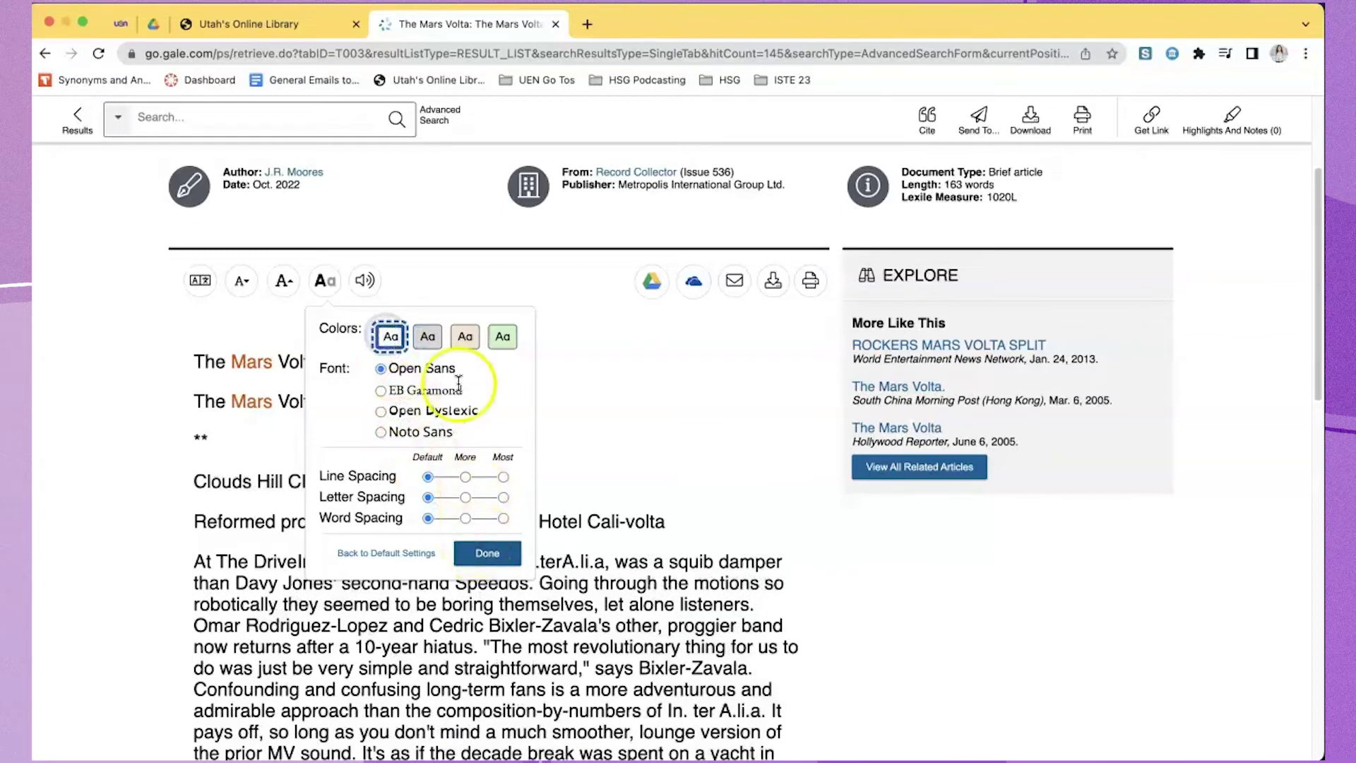
{"action": "left_click", "coordinate": [428, 337]}
{"action": "left_click", "coordinate": [502, 561]}
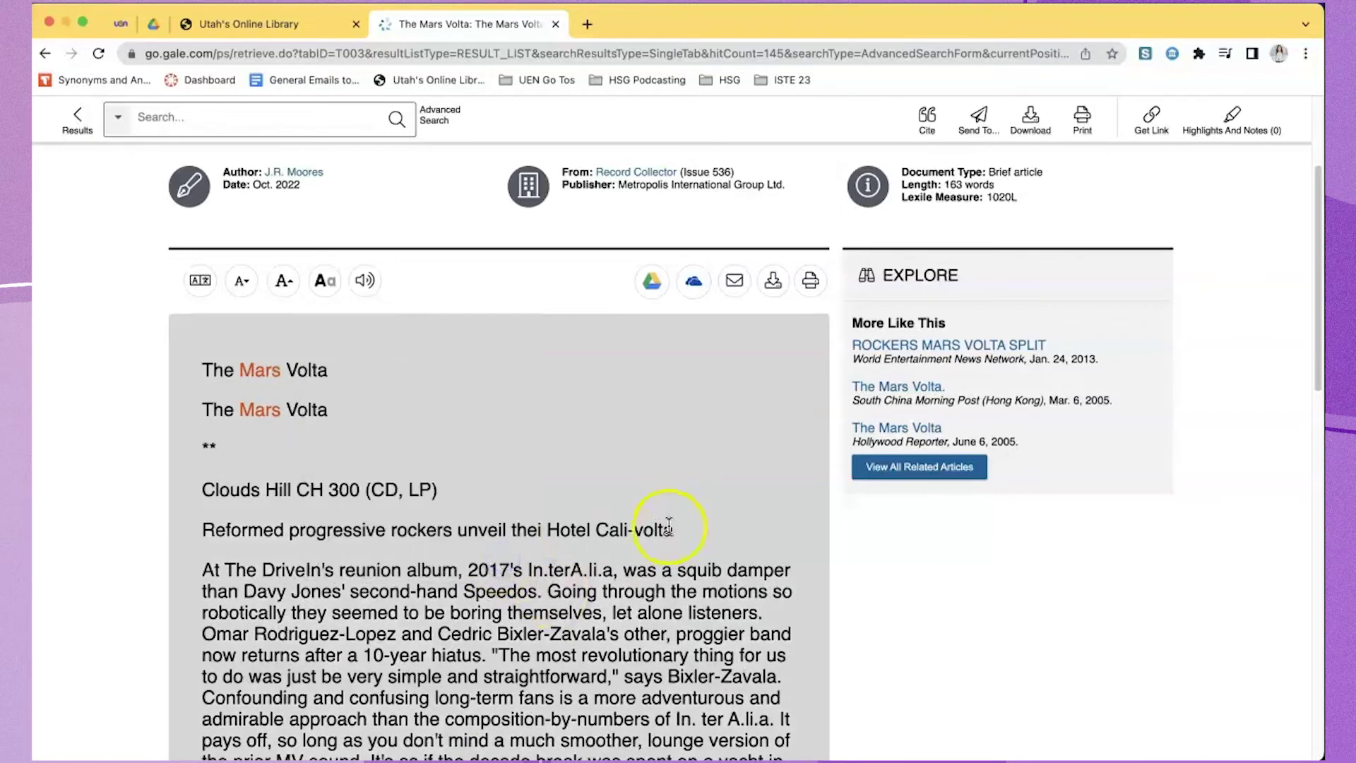
Highlight the two band members' names in orange and save a note on them
{"action": "scroll", "coordinate": [662, 521], "scroll_direction": "down", "scroll_amount": 2}
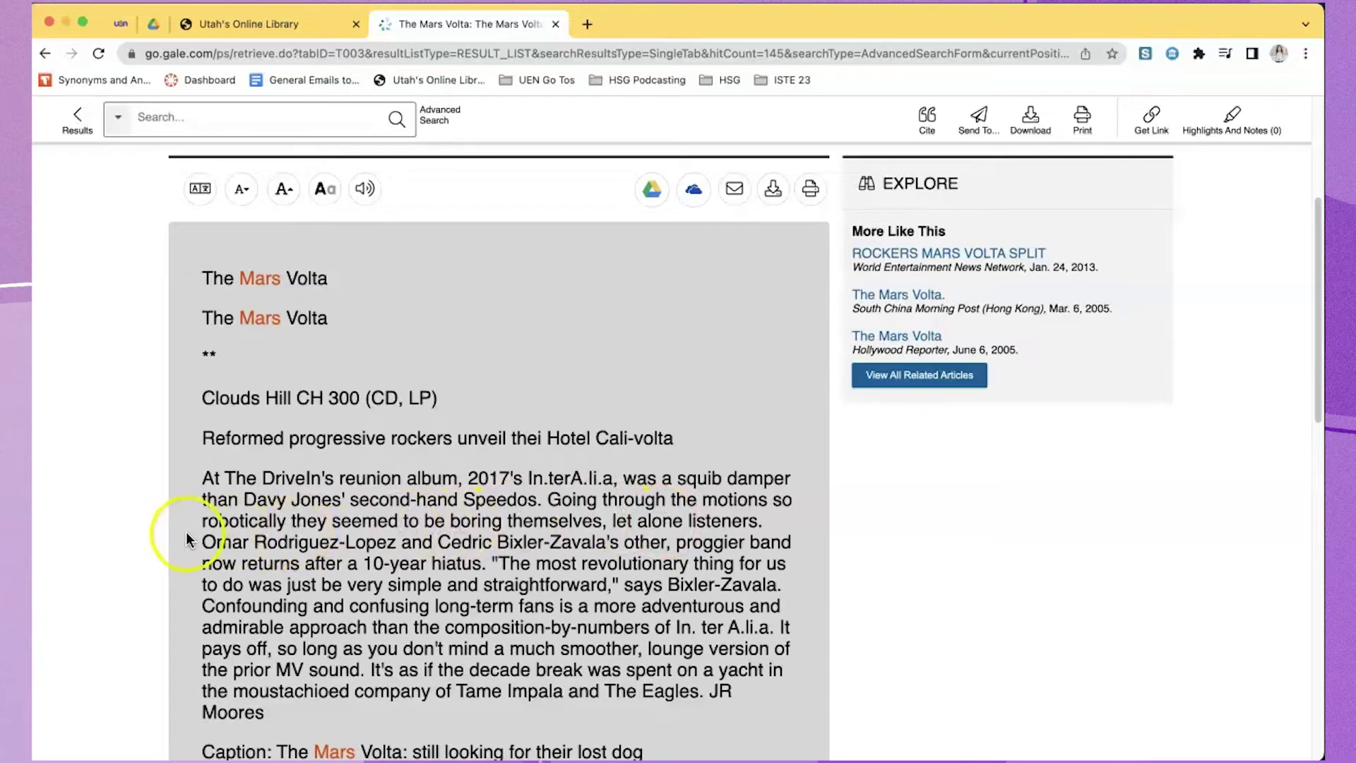
{"action": "left_click_drag", "start_coordinate": [242, 543], "coordinate": [618, 553]}
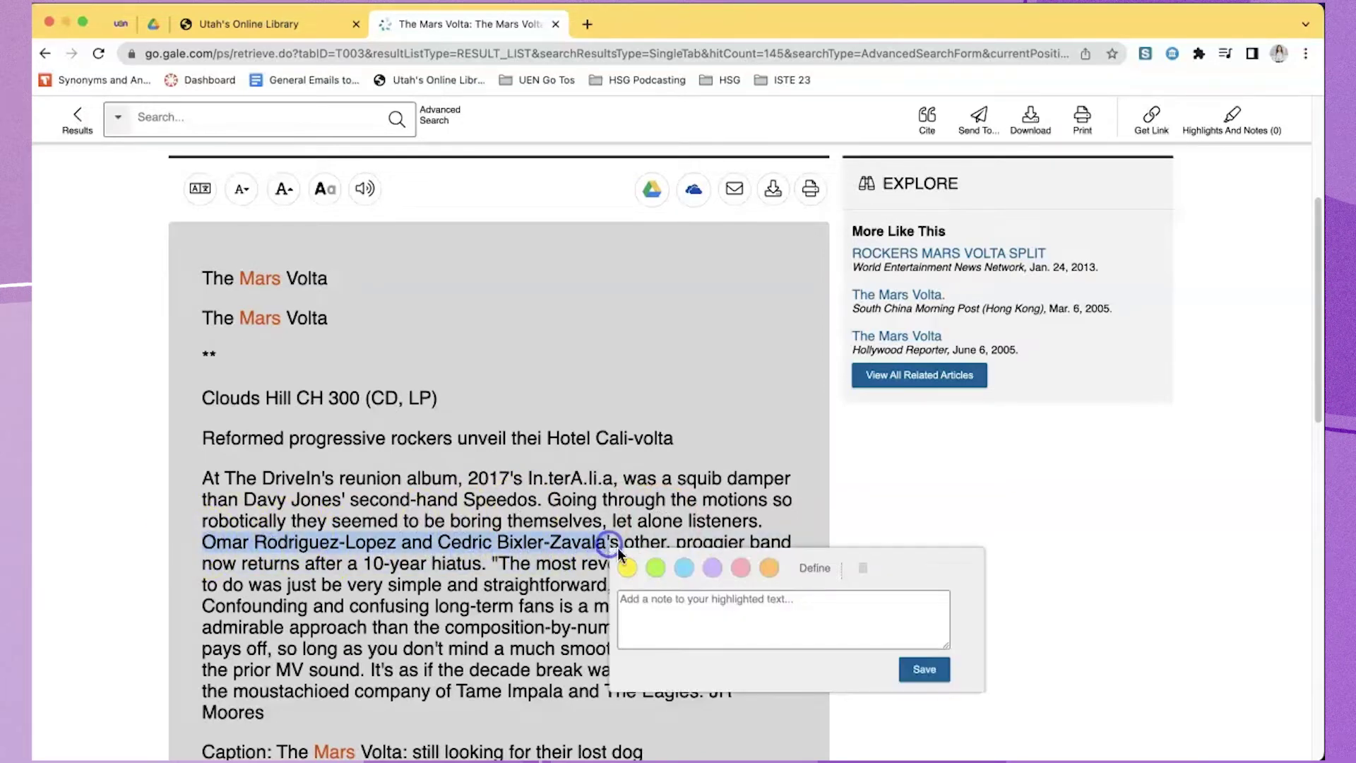
{"action": "left_click", "coordinate": [770, 567]}
{"action": "left_click", "coordinate": [778, 628]}
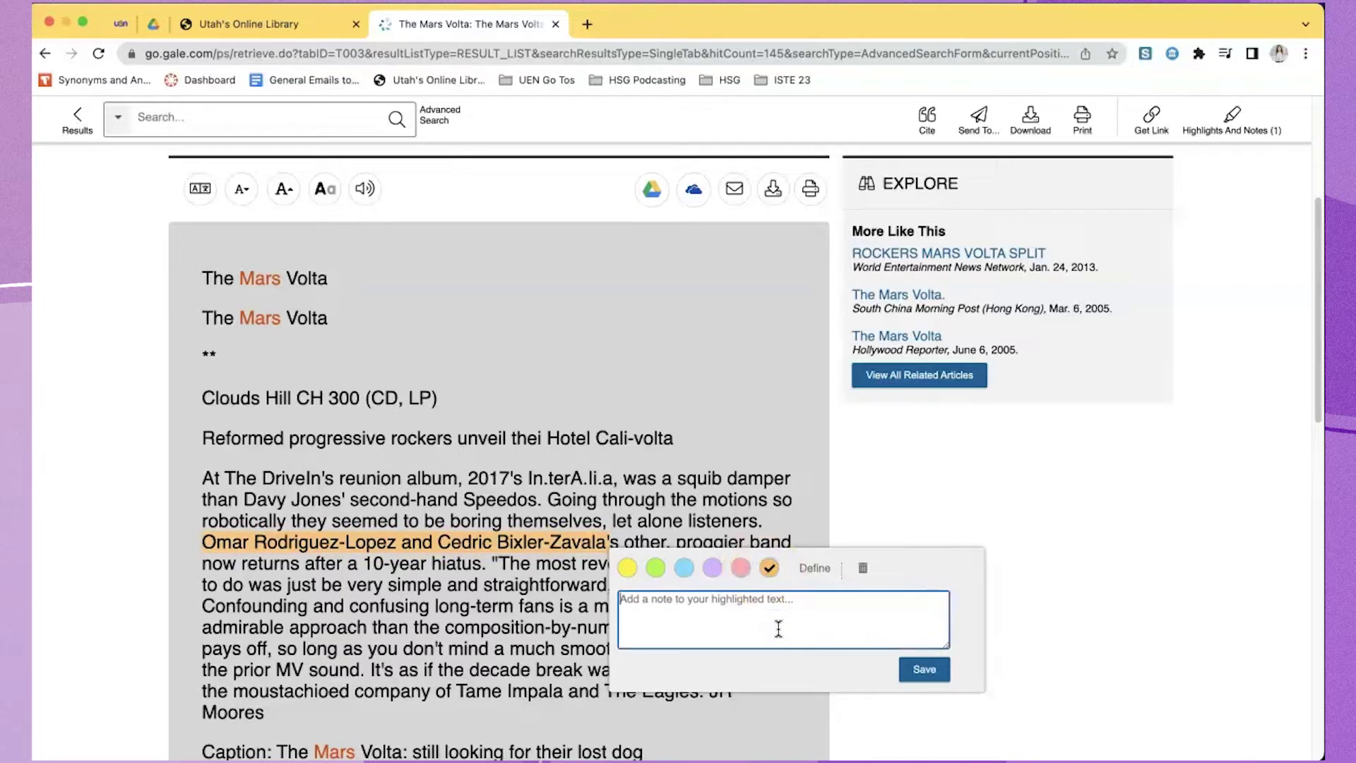
{"action": "type", "text": "OMar and Cedr"}
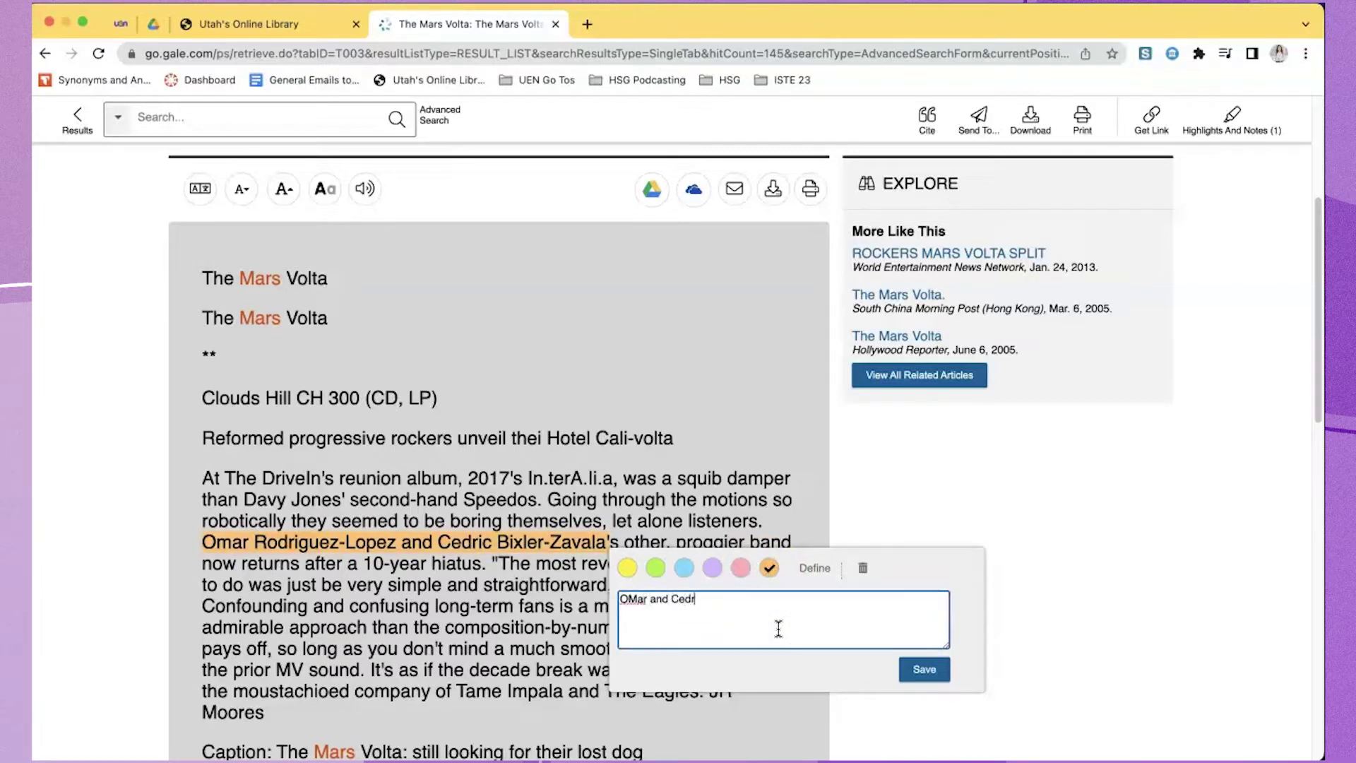
{"action": "left_click", "coordinate": [923, 669]}
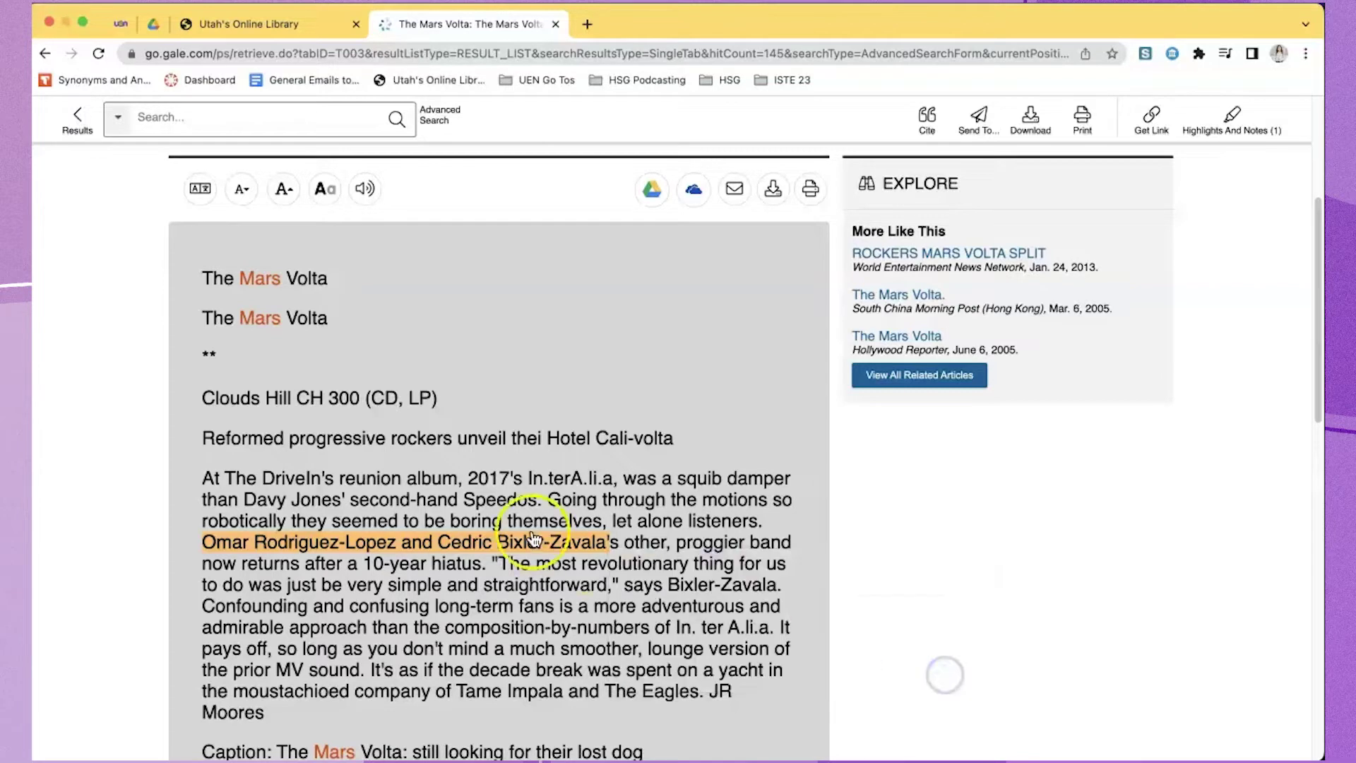
Highlight the 'simple and straightforward' quote in yellow with the note 'Quote'
{"action": "scroll", "coordinate": [533, 538], "scroll_direction": "down", "scroll_amount": 2}
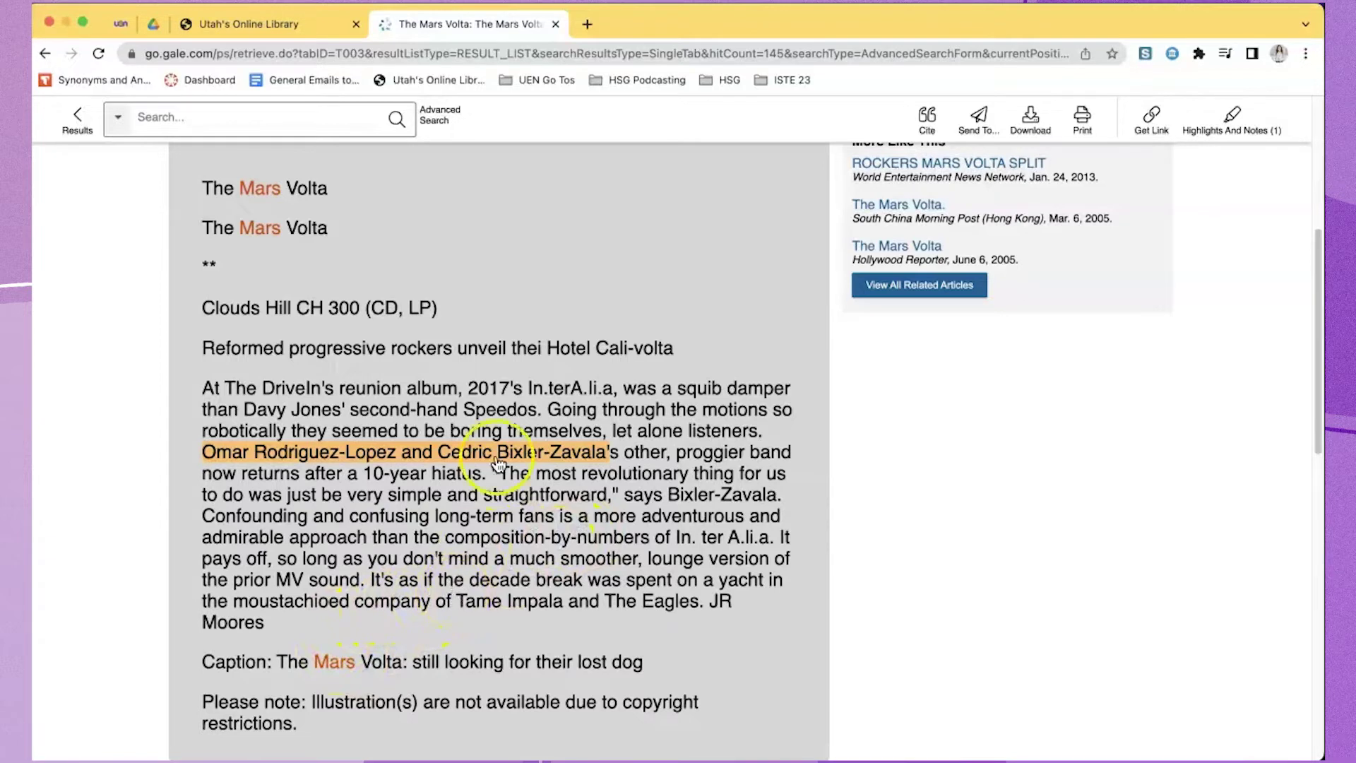
{"action": "left_click_drag", "start_coordinate": [493, 473], "coordinate": [618, 494]}
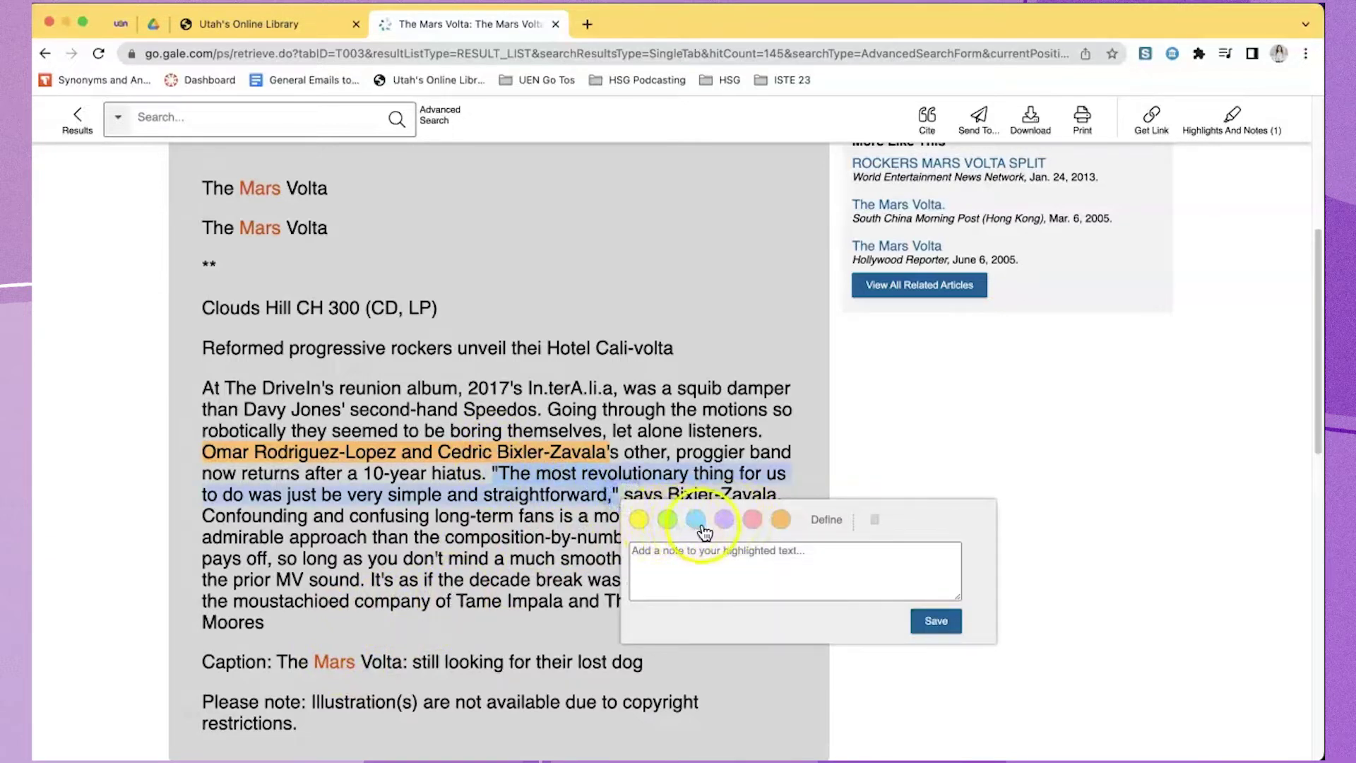
{"action": "left_click", "coordinate": [640, 520]}
{"action": "left_click", "coordinate": [678, 565]}
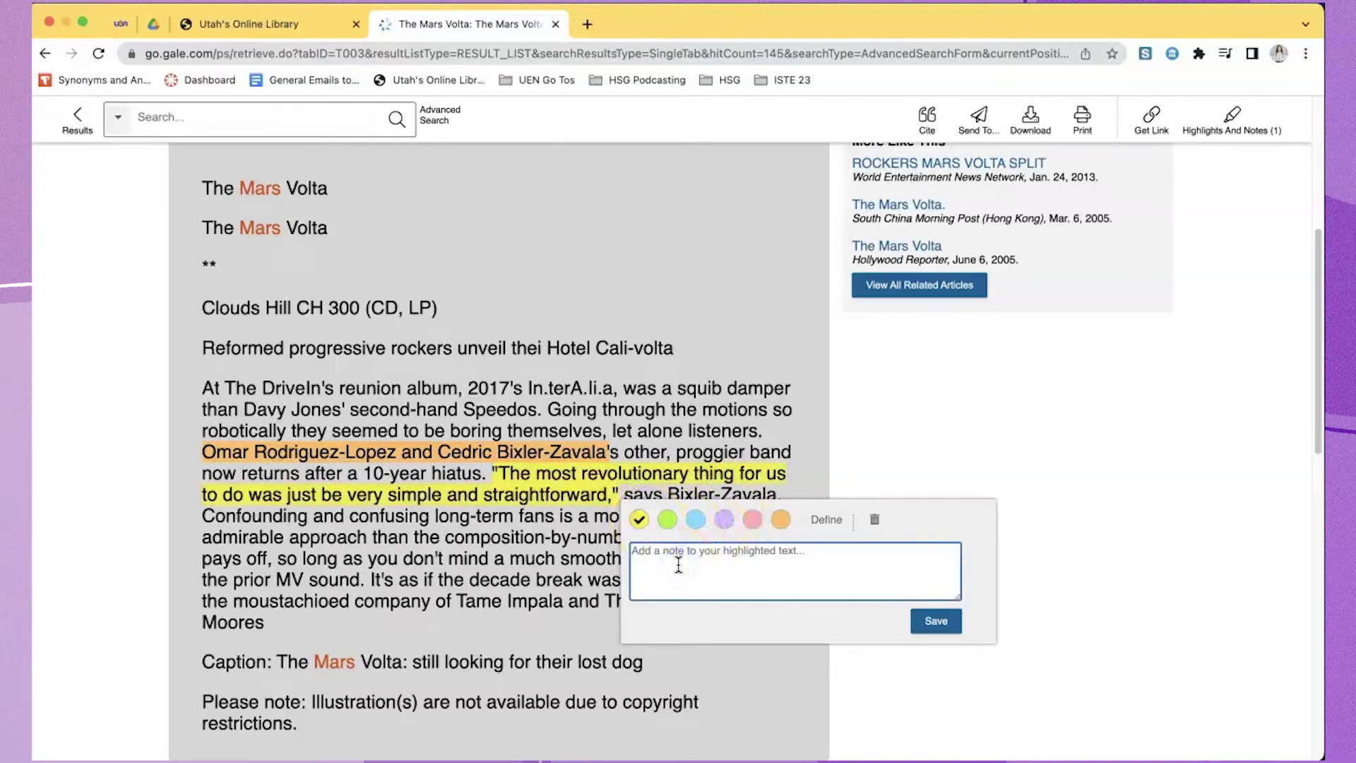
{"action": "type", "text": "Quote"}
{"action": "left_click", "coordinate": [939, 621]}
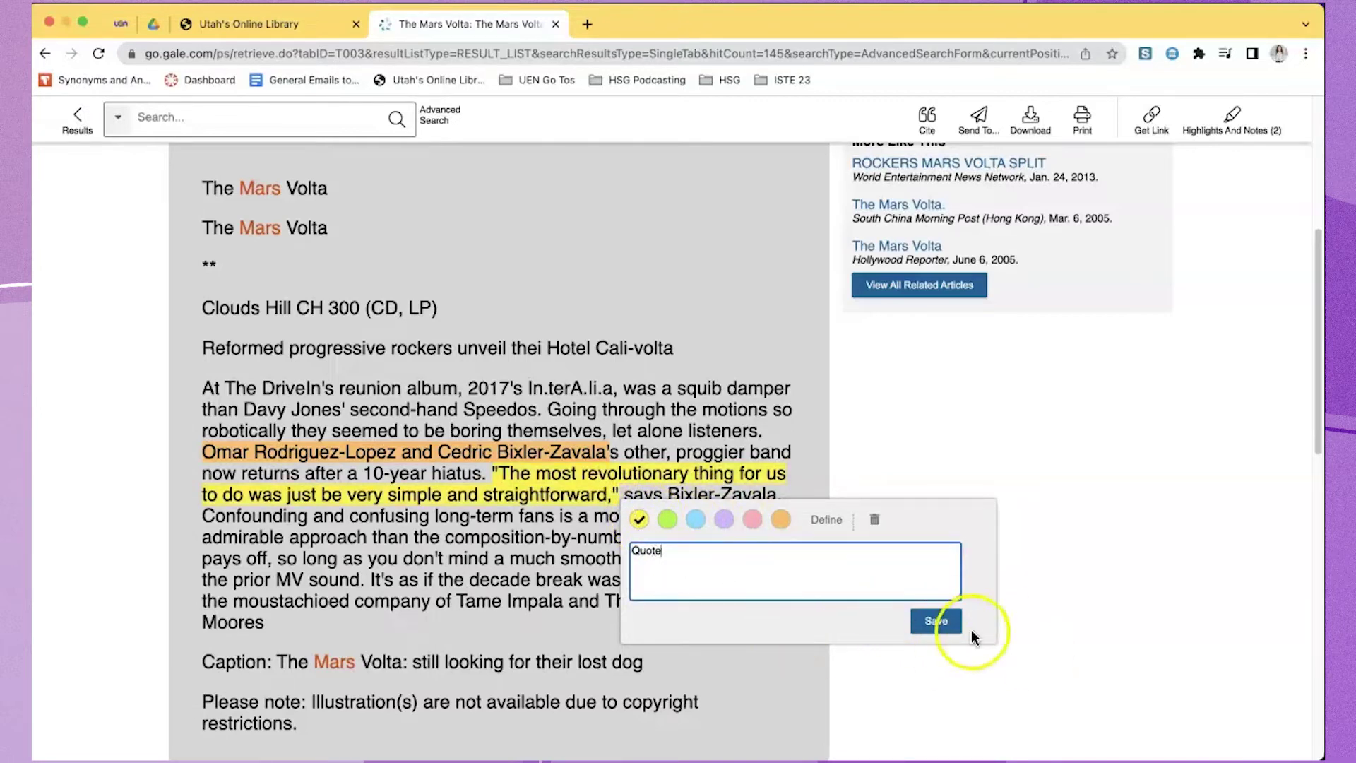
Check the Source Citation, then export the article to Google Drive and dismiss the COMPLETE notice
{"action": "scroll", "coordinate": [617, 563], "scroll_direction": "down", "scroll_amount": 5}
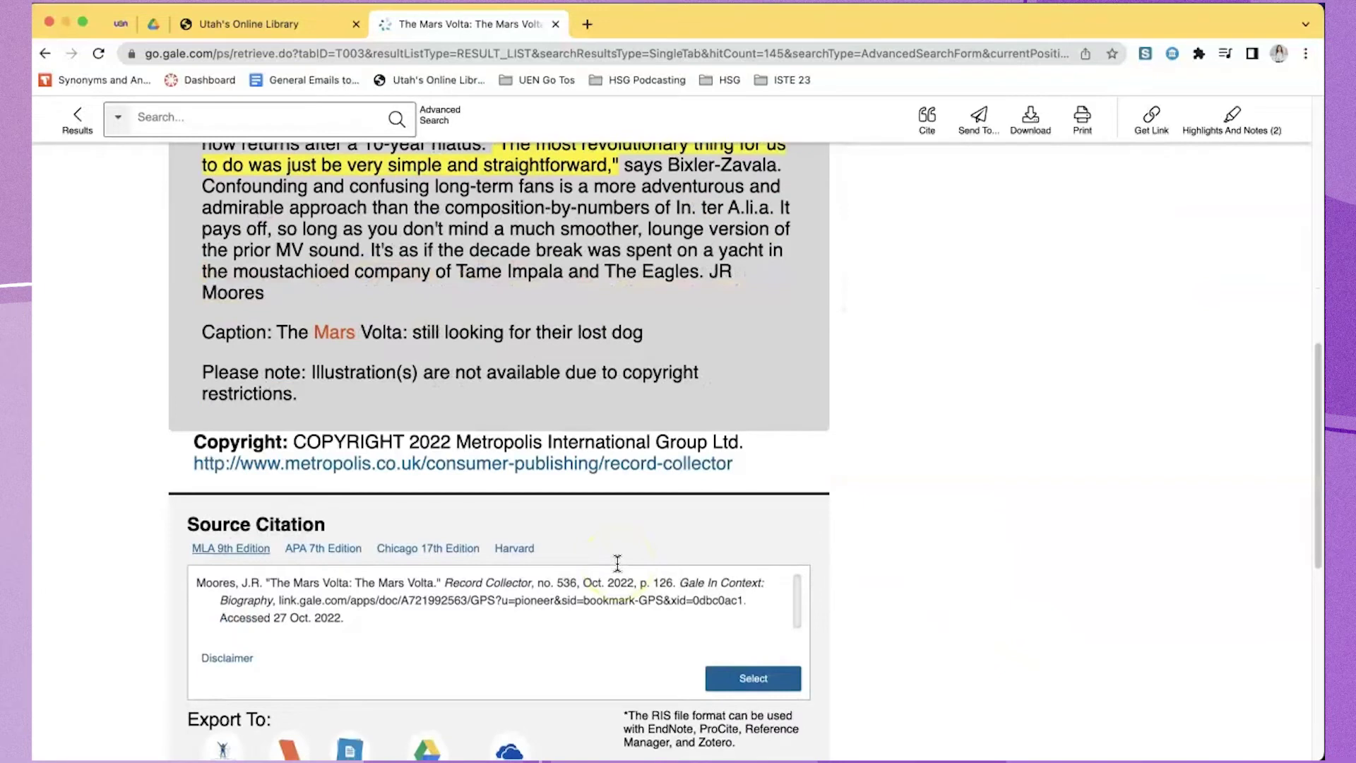
{"action": "left_click", "coordinate": [239, 576]}
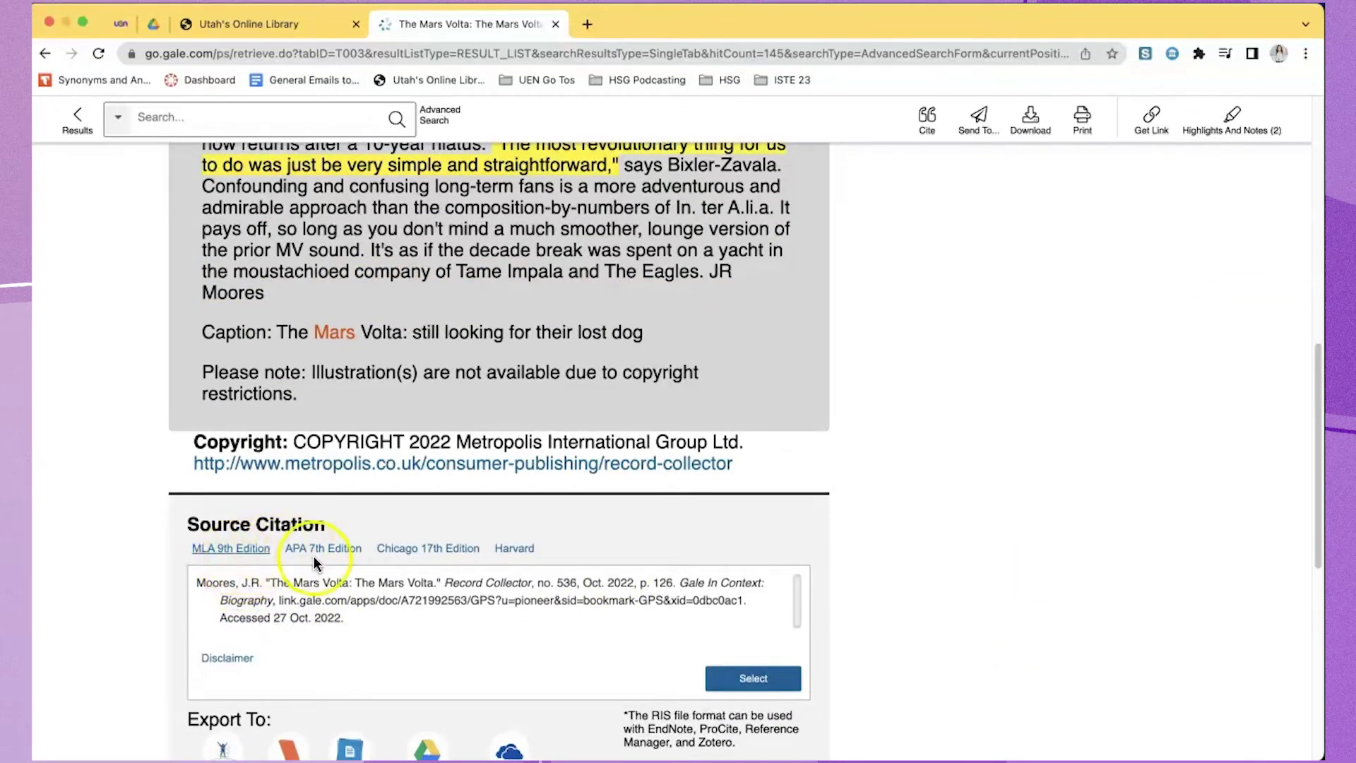
{"action": "scroll", "coordinate": [548, 636], "scroll_direction": "down", "scroll_amount": 2}
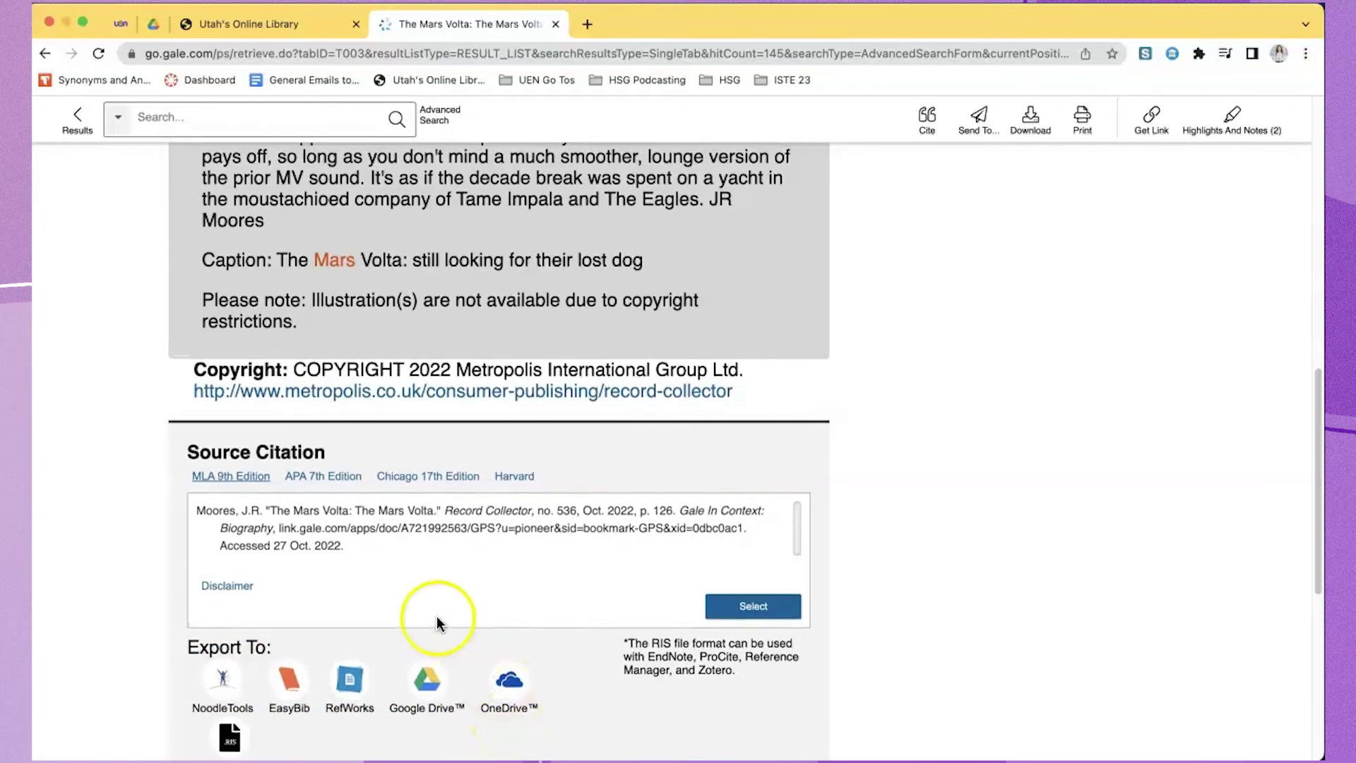
{"action": "scroll", "coordinate": [365, 600], "scroll_direction": "up", "scroll_amount": 2}
{"action": "scroll", "coordinate": [367, 588], "scroll_direction": "up", "scroll_amount": 5}
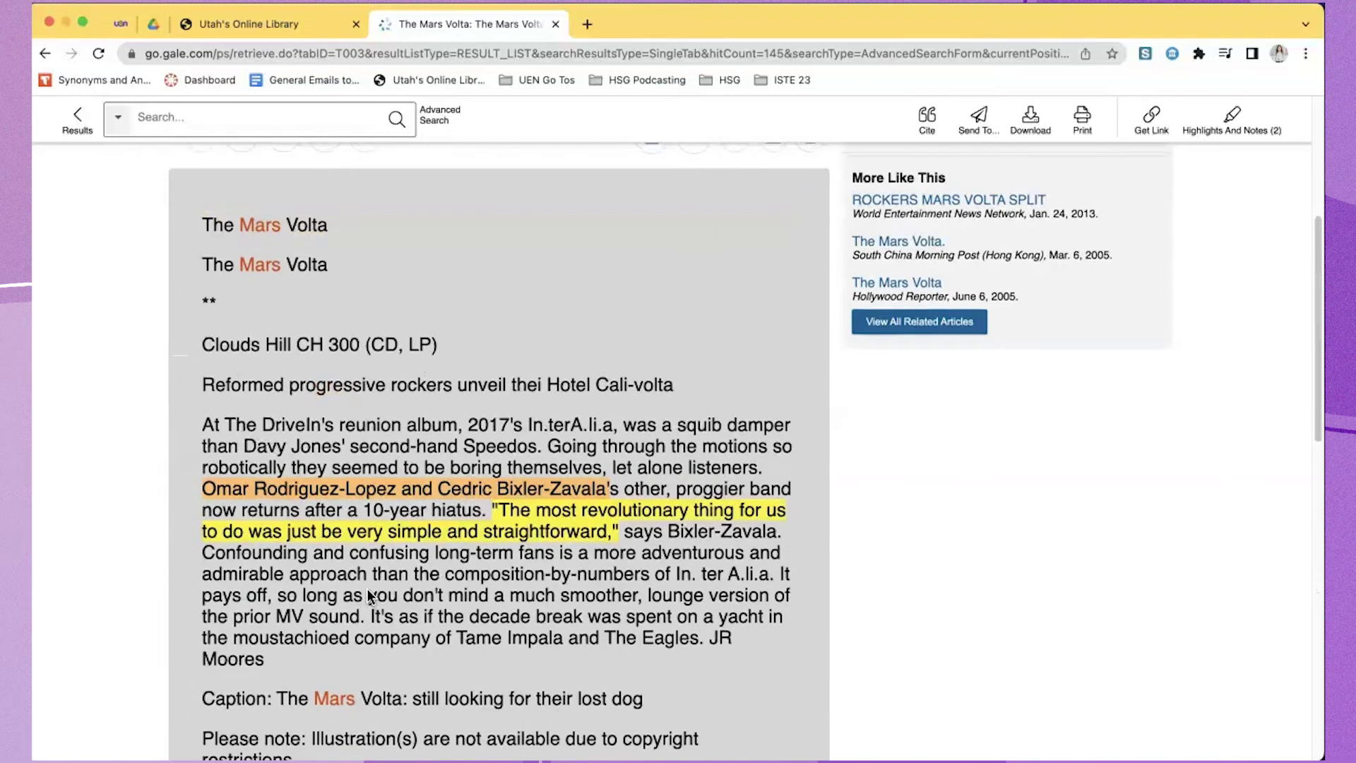
{"action": "scroll", "coordinate": [591, 519], "scroll_direction": "up", "scroll_amount": 2}
{"action": "scroll", "coordinate": [591, 519], "scroll_direction": "up", "scroll_amount": 2}
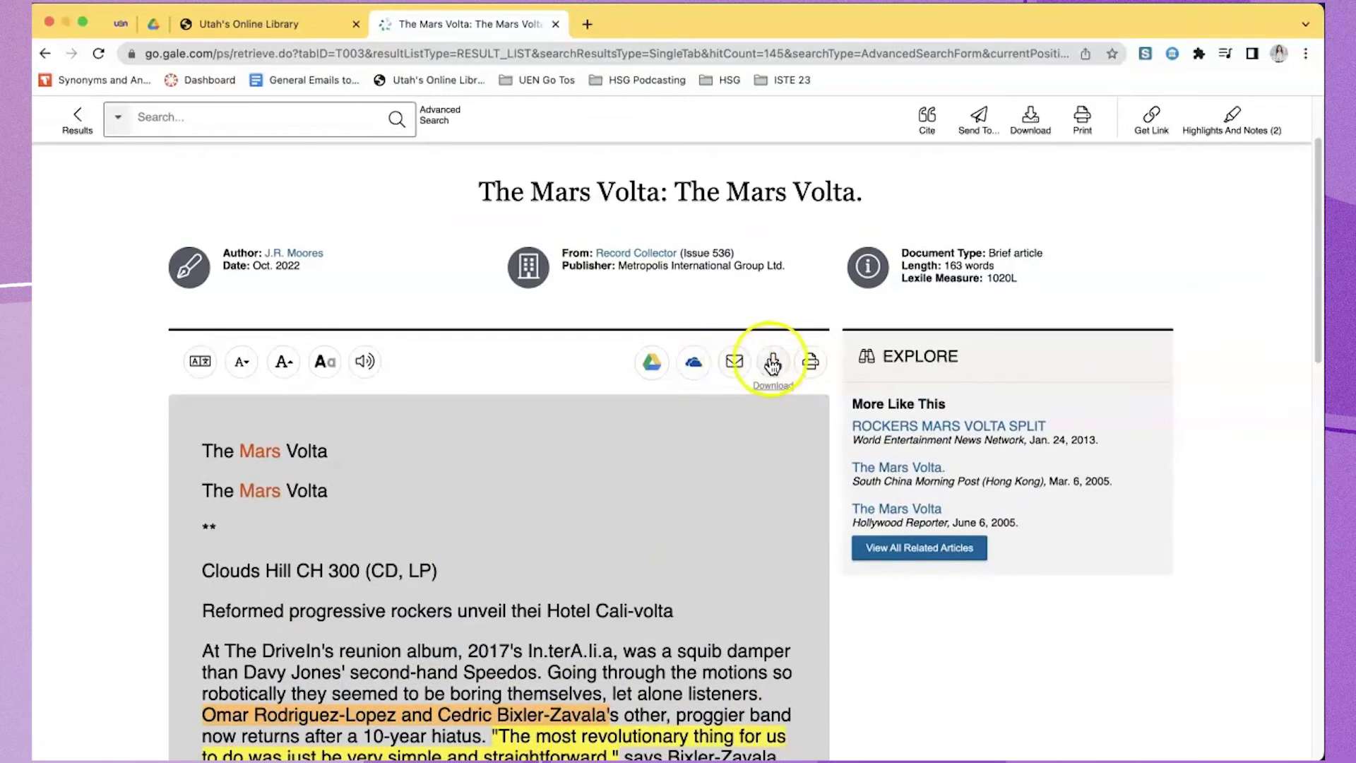
{"action": "left_click", "coordinate": [651, 363]}
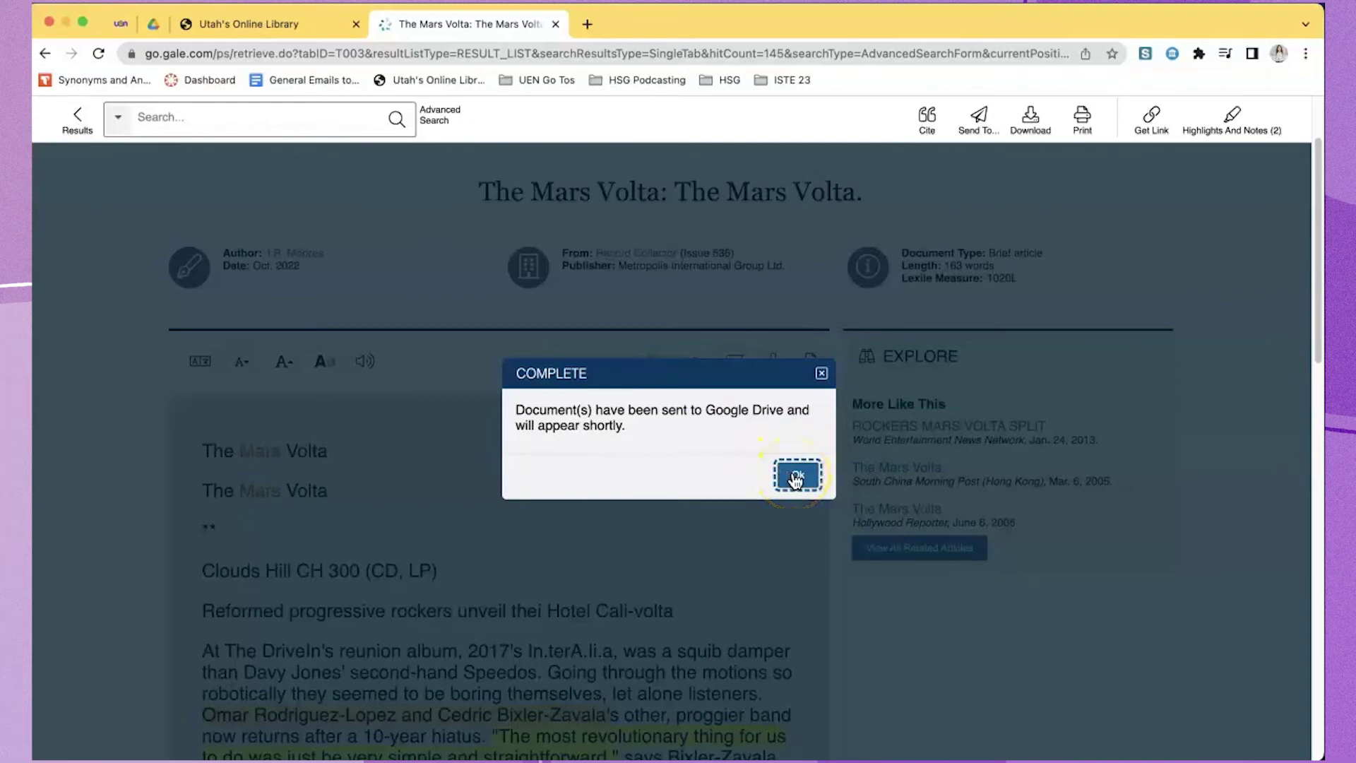
{"action": "left_click", "coordinate": [796, 477]}
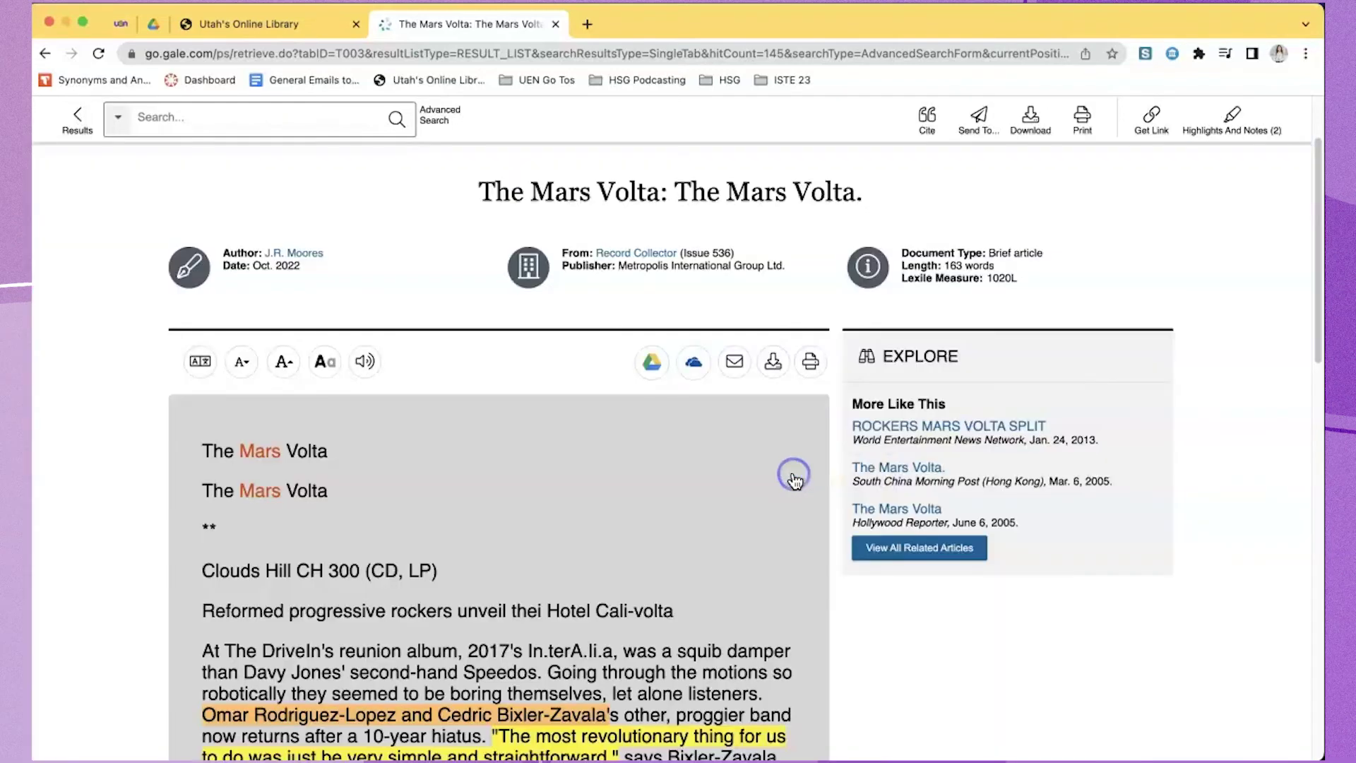
Switch to My Drive and open the Gale Power Search folder
{"action": "left_click", "coordinate": [154, 27]}
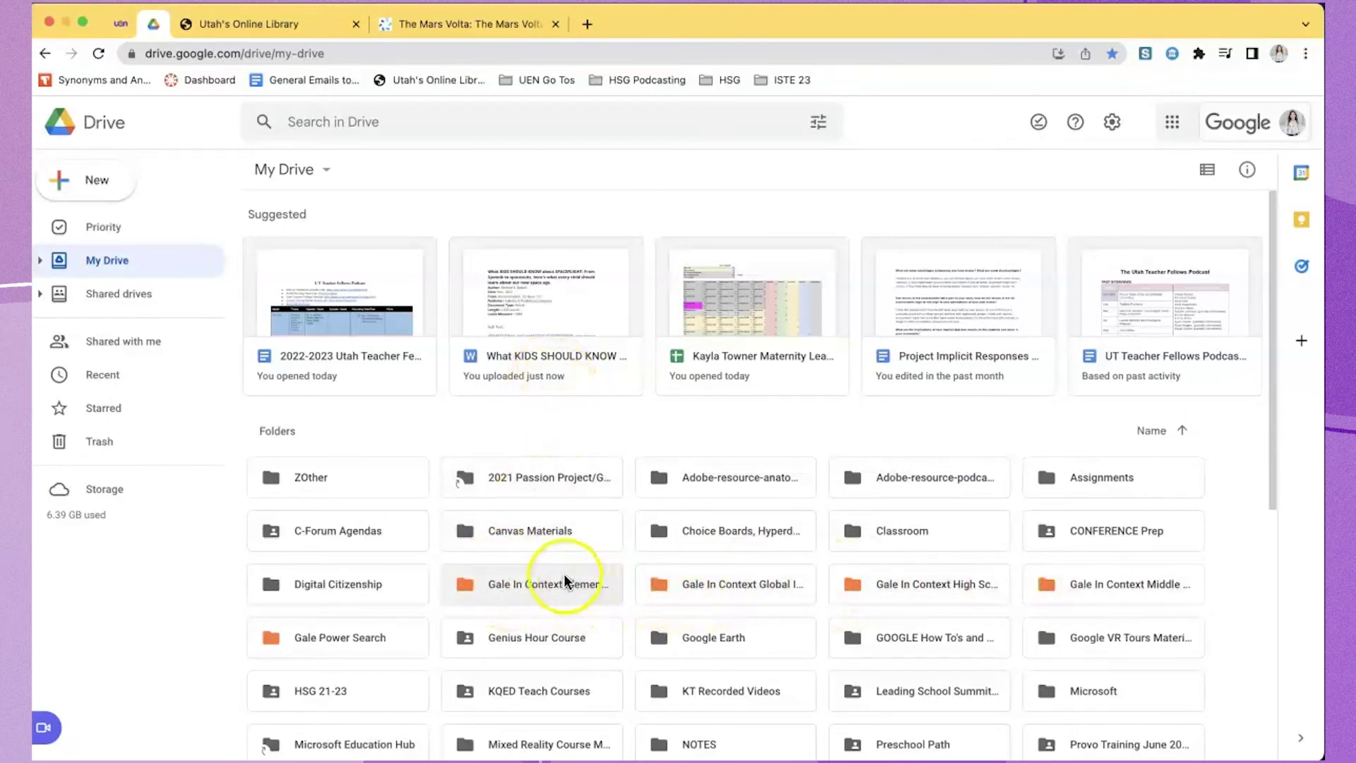
{"action": "left_click", "coordinate": [379, 636]}
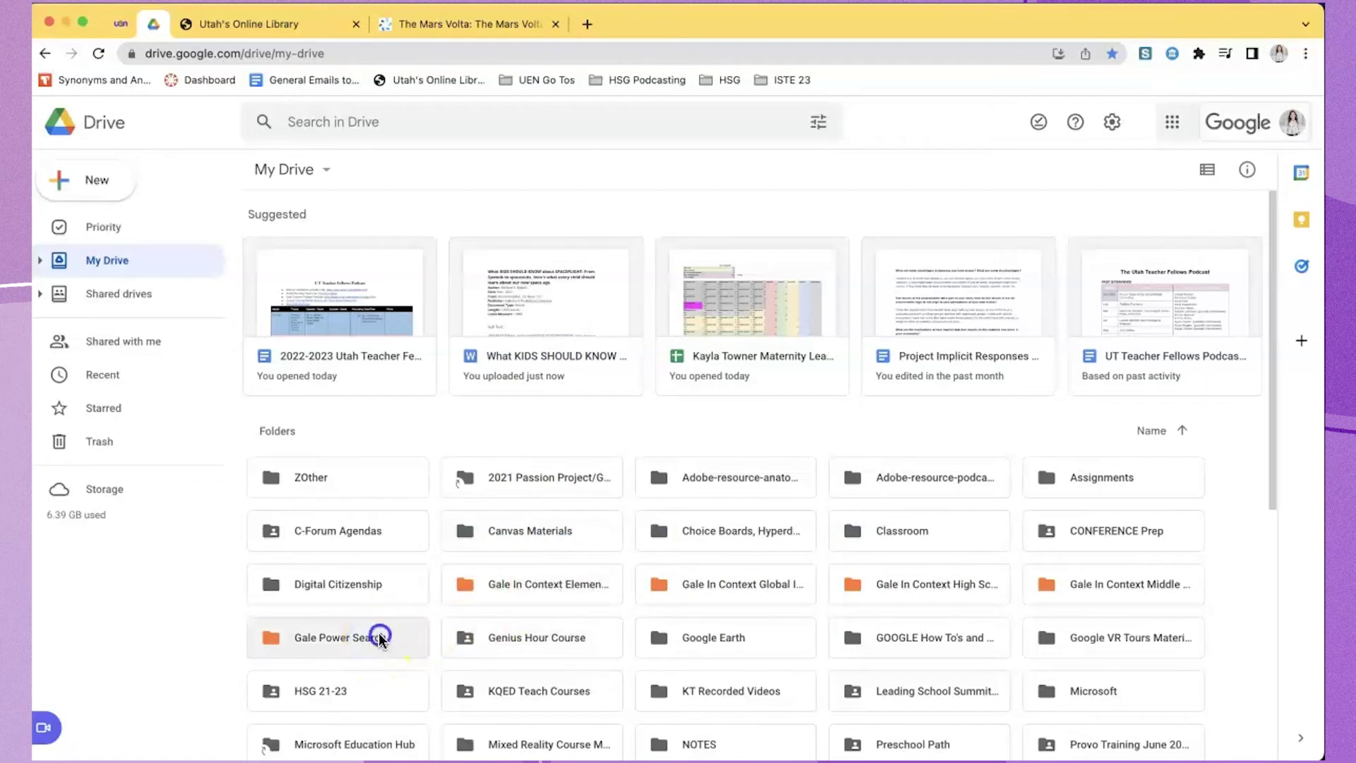
{"action": "double_click", "coordinate": [380, 636]}
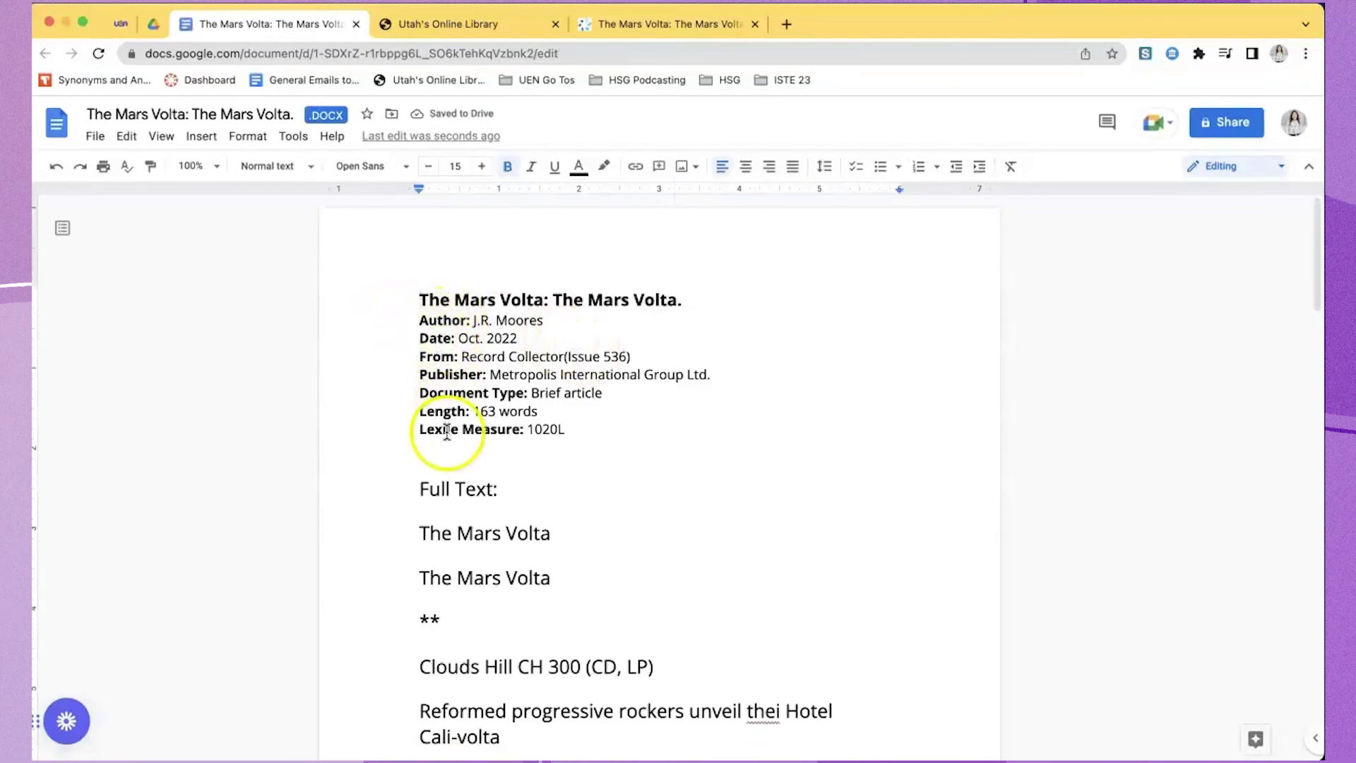
{"action": "scroll", "coordinate": [633, 424], "scroll_direction": "down", "scroll_amount": 7}
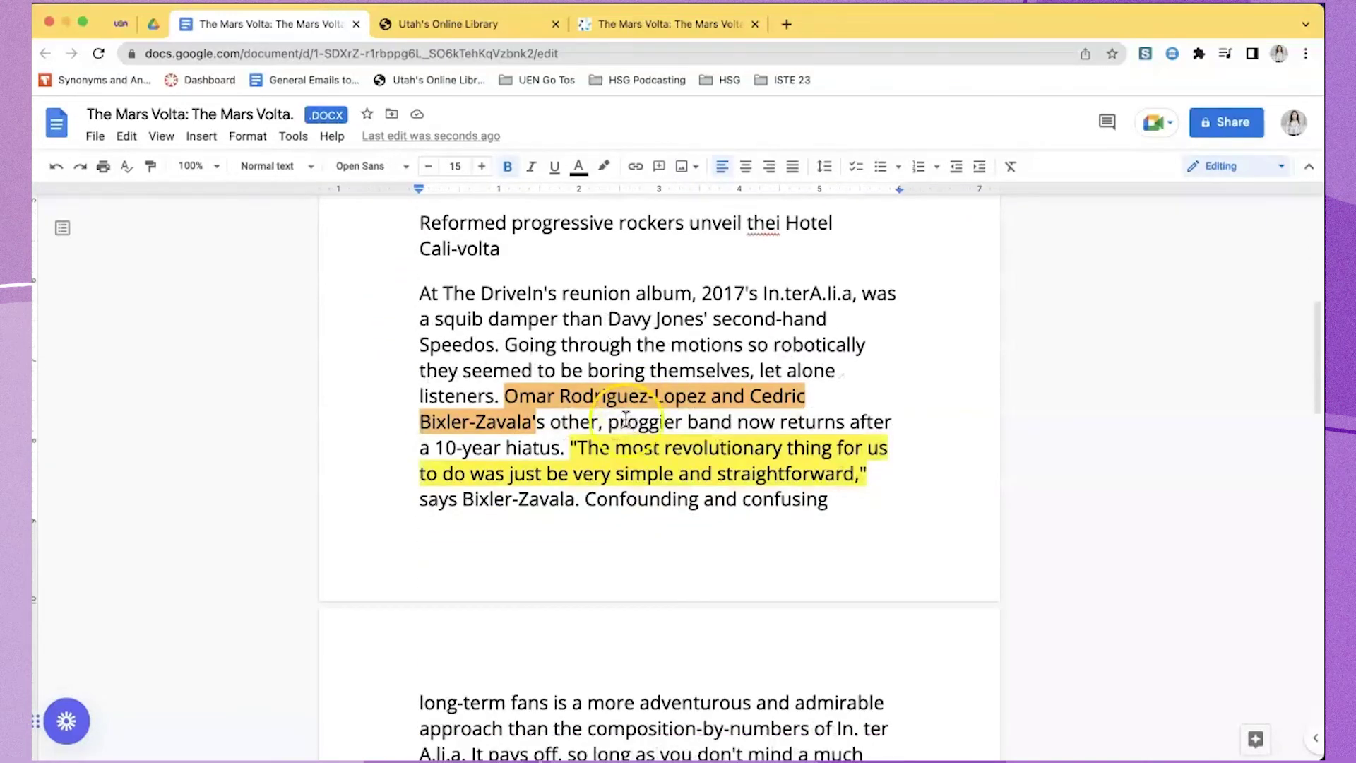
{"action": "scroll", "coordinate": [690, 397], "scroll_direction": "down", "scroll_amount": 10}
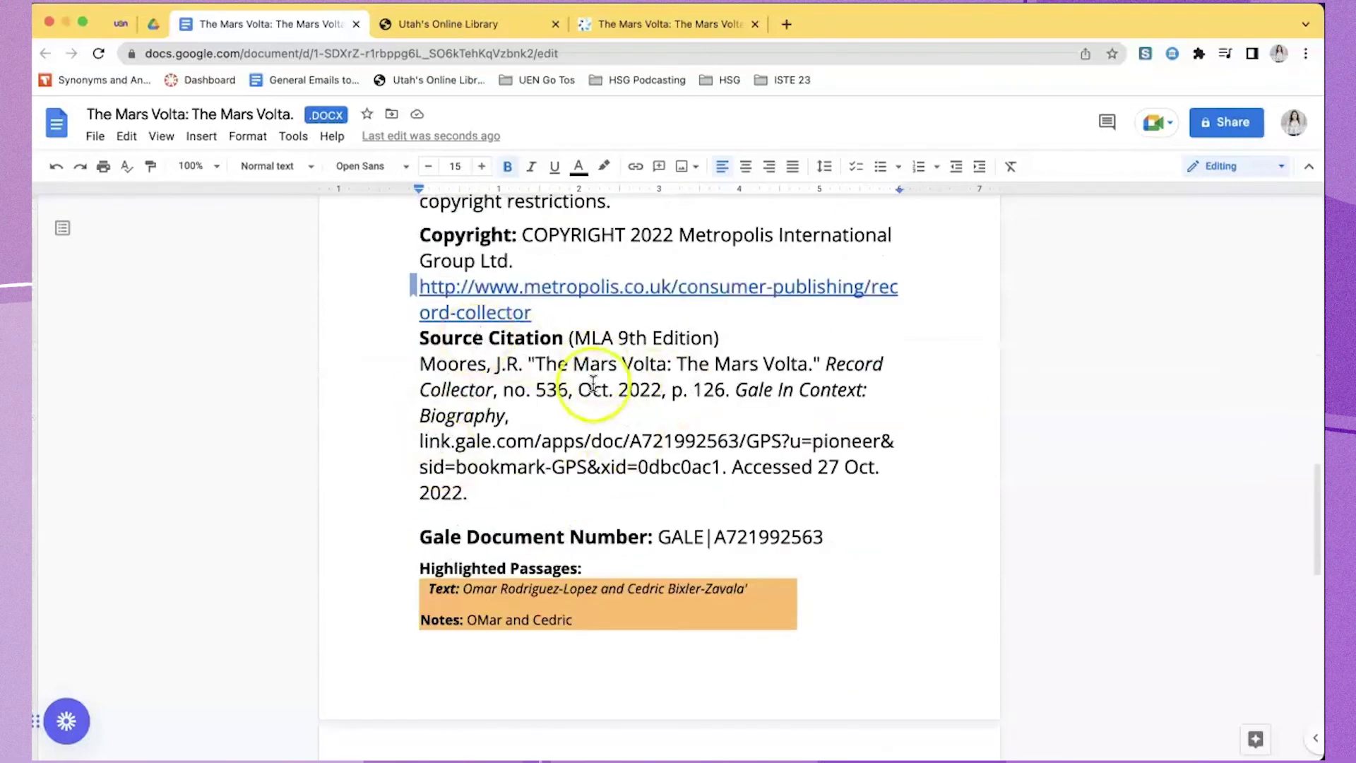
{"action": "scroll", "coordinate": [596, 310], "scroll_direction": "down", "scroll_amount": 2}
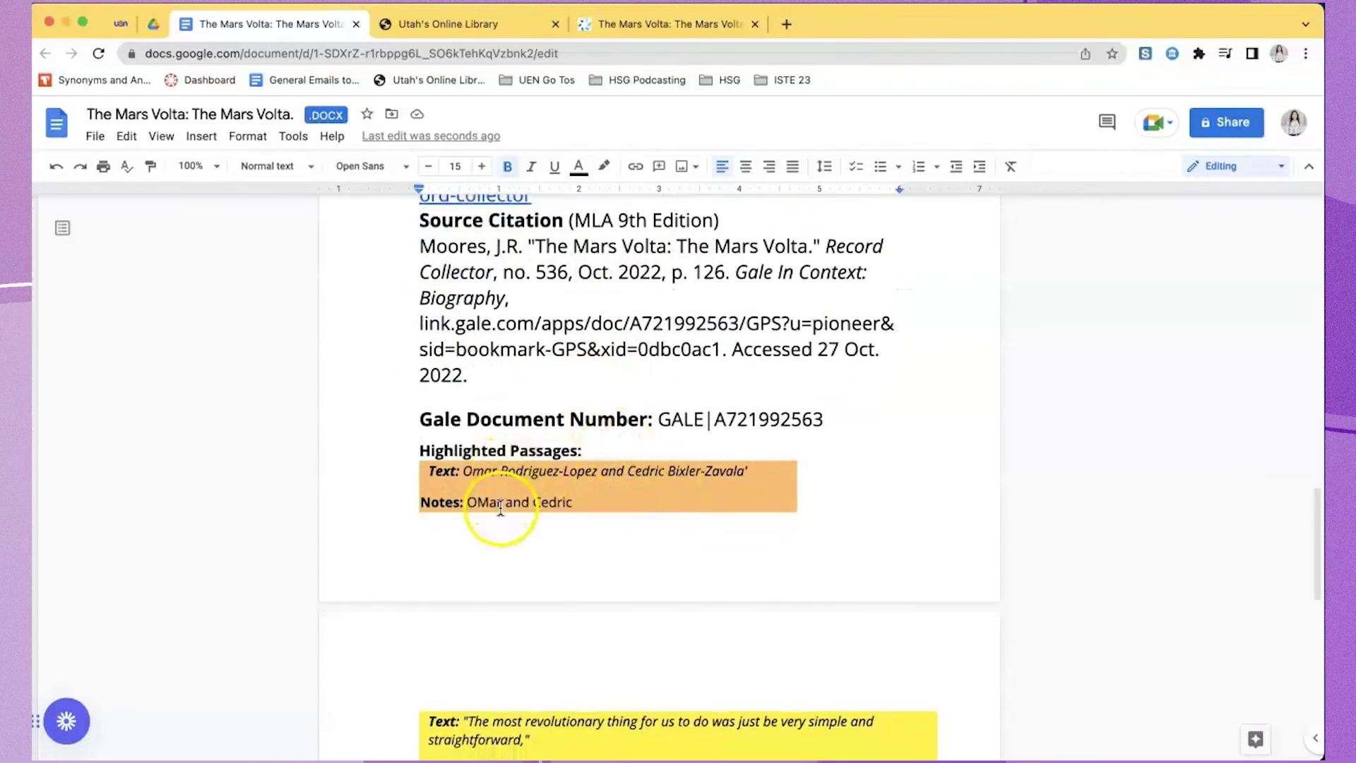
{"action": "scroll", "coordinate": [591, 514], "scroll_direction": "down", "scroll_amount": 1}
{"action": "scroll", "coordinate": [592, 514], "scroll_direction": "down", "scroll_amount": 1}
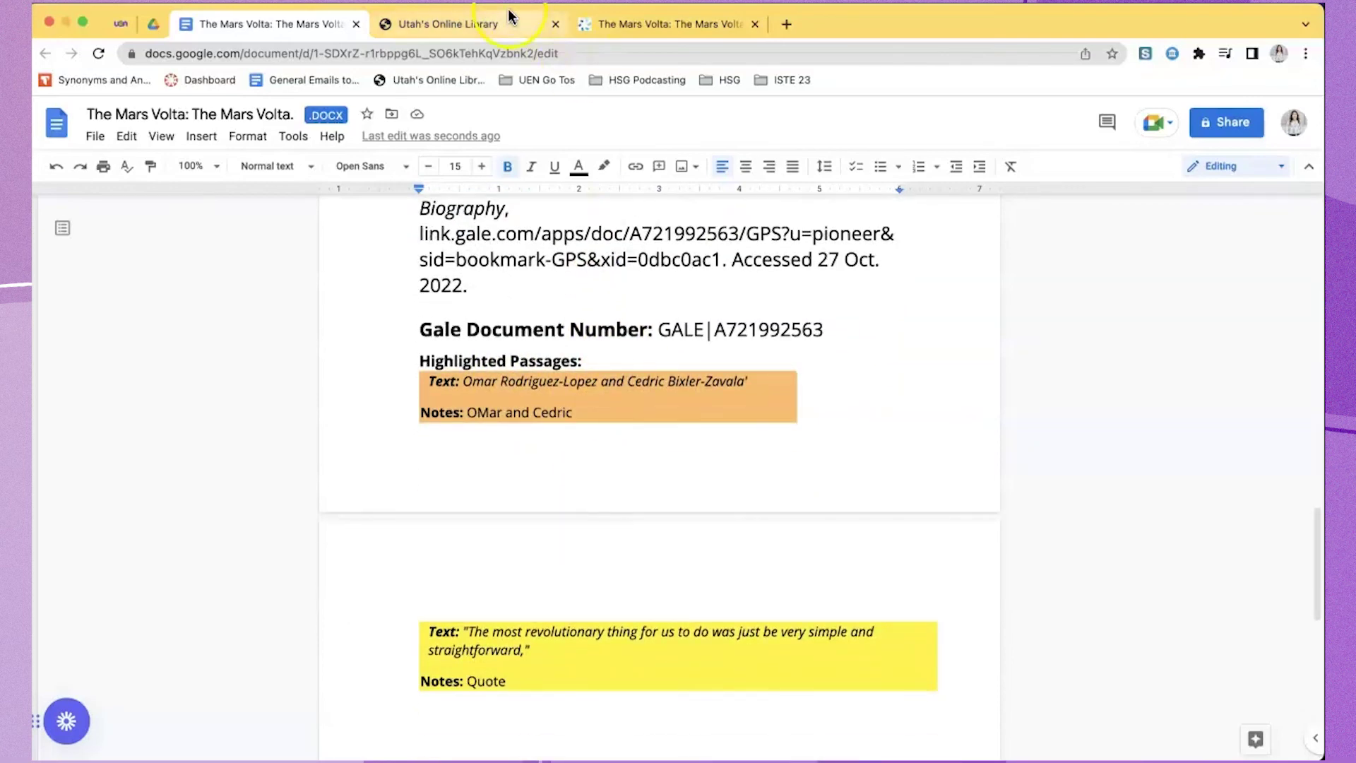
Switch back to the Gale tab showing the highlighted Mars Volta article
{"action": "left_click", "coordinate": [617, 22]}
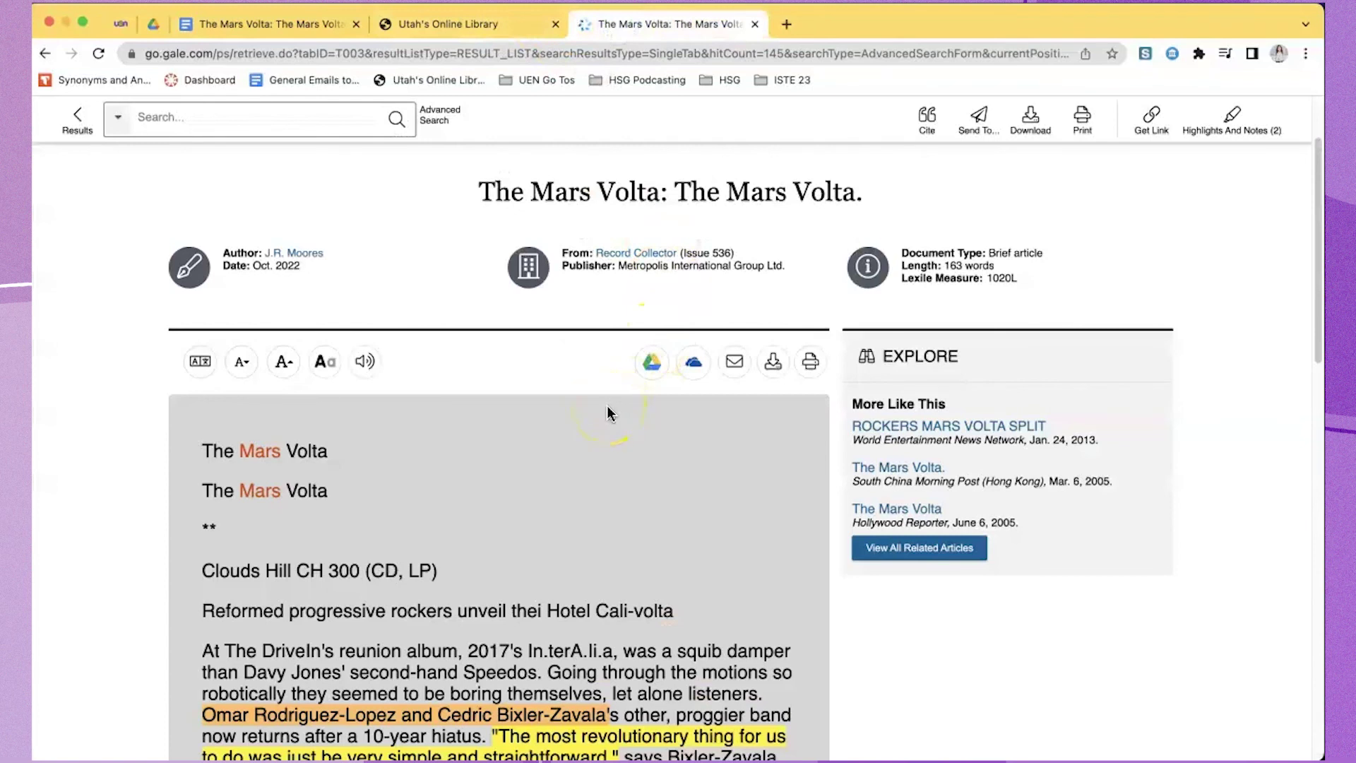
{"action": "left_click", "coordinate": [544, 409]}
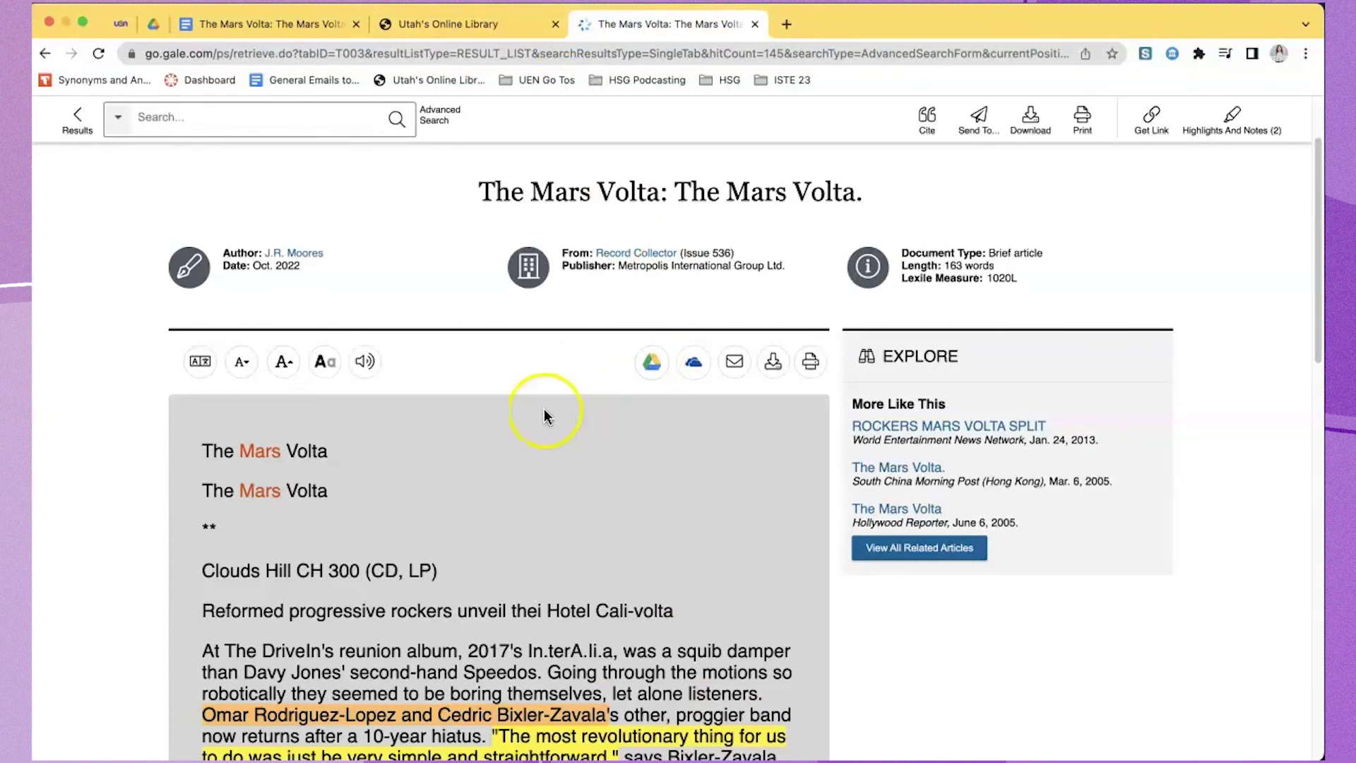